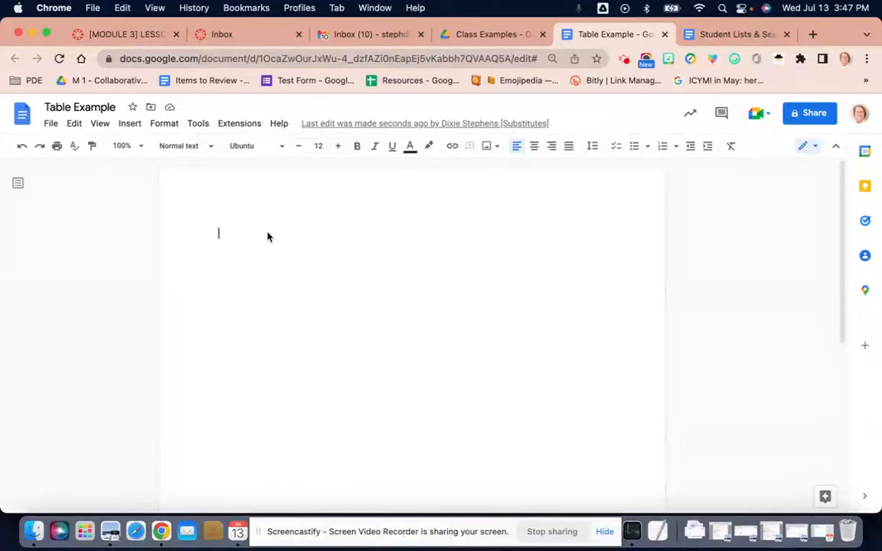
Enter "Project Turn-in Document" as the first line of the document and center it.
text(Project Turn-)
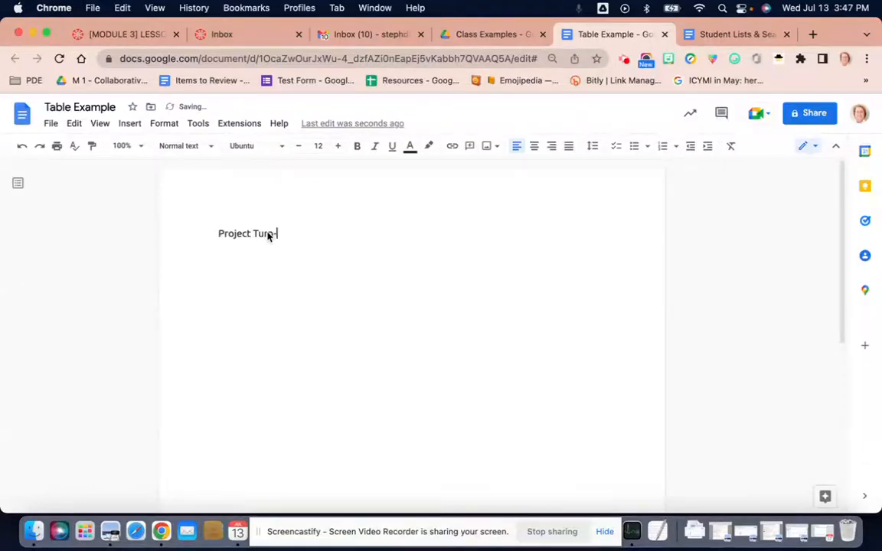
text(in Docum)
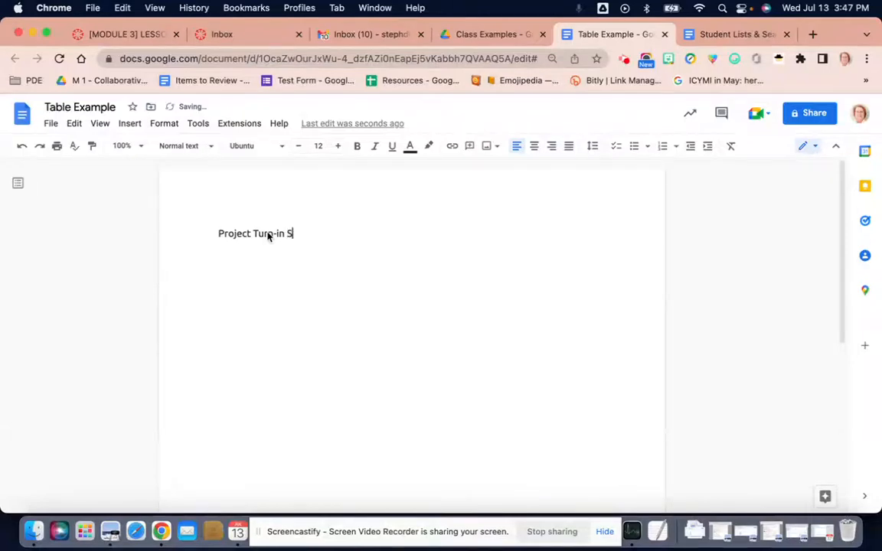
text(ent)
click(536, 147)
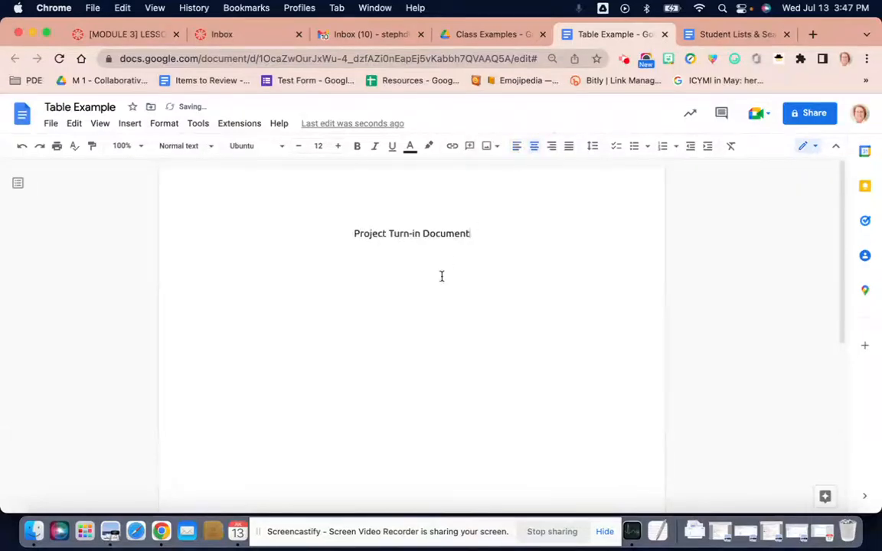
Apply the Title style to the line "Project Turn-in Document".
drag(351, 235, 471, 237)
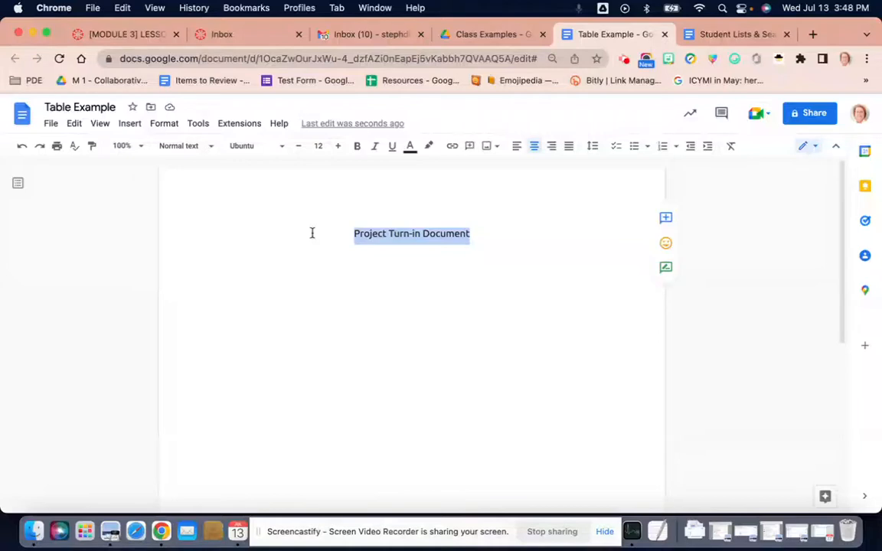
click(209, 147)
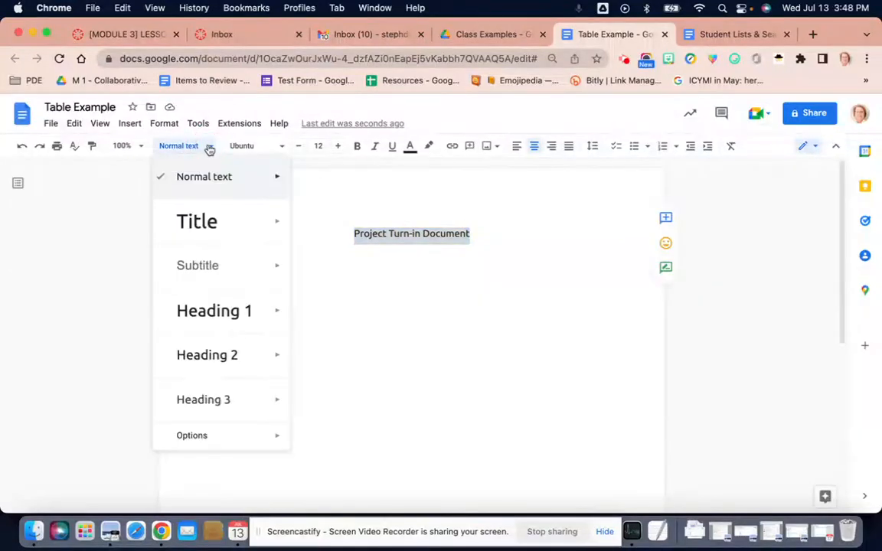
click(207, 225)
Insert a table with three columns and two rows on a new line below the title.
click(554, 244)
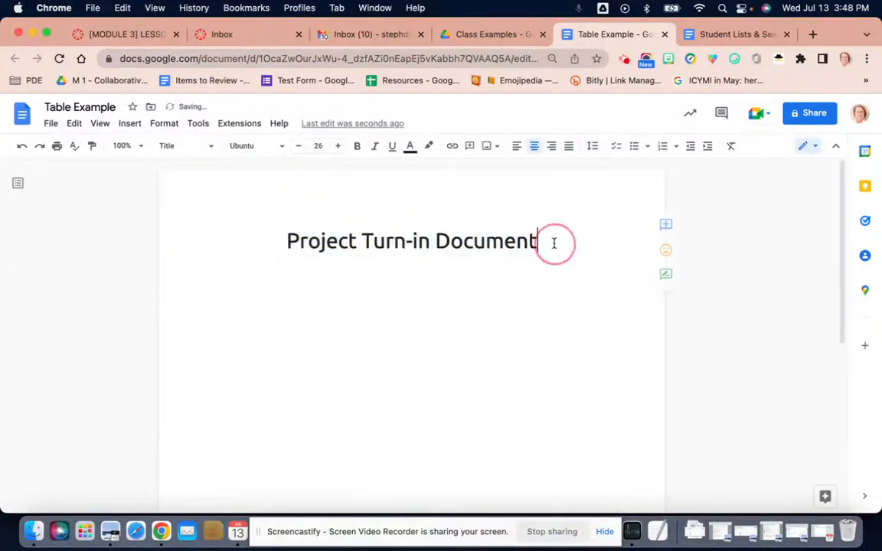
key(Return)
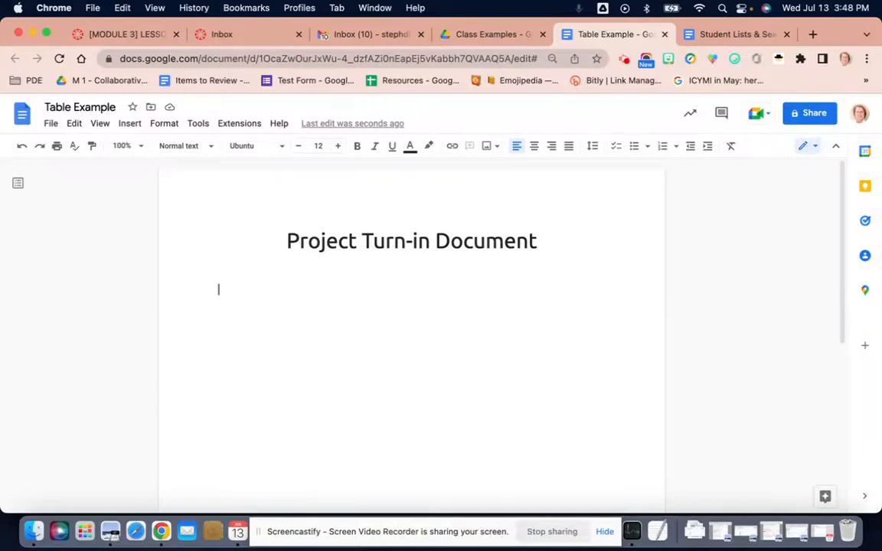
click(124, 126)
mouse_move(145, 167)
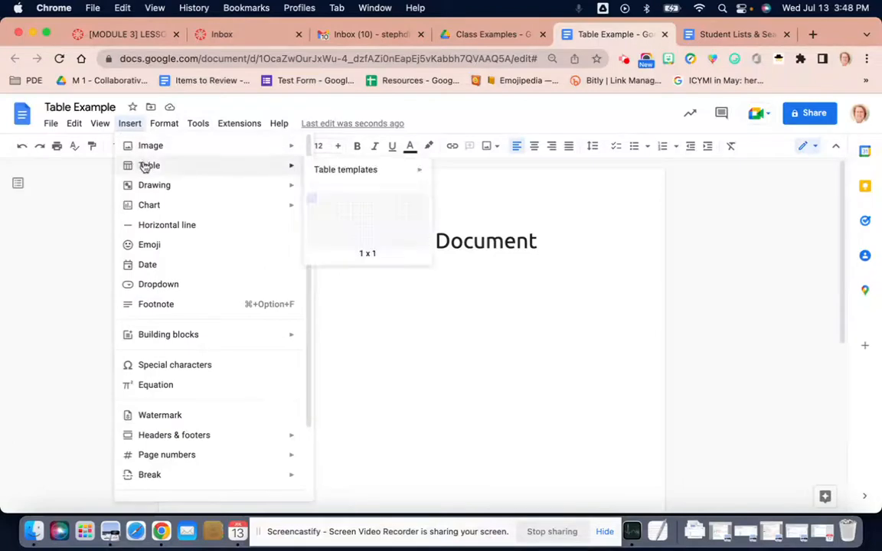
click(334, 215)
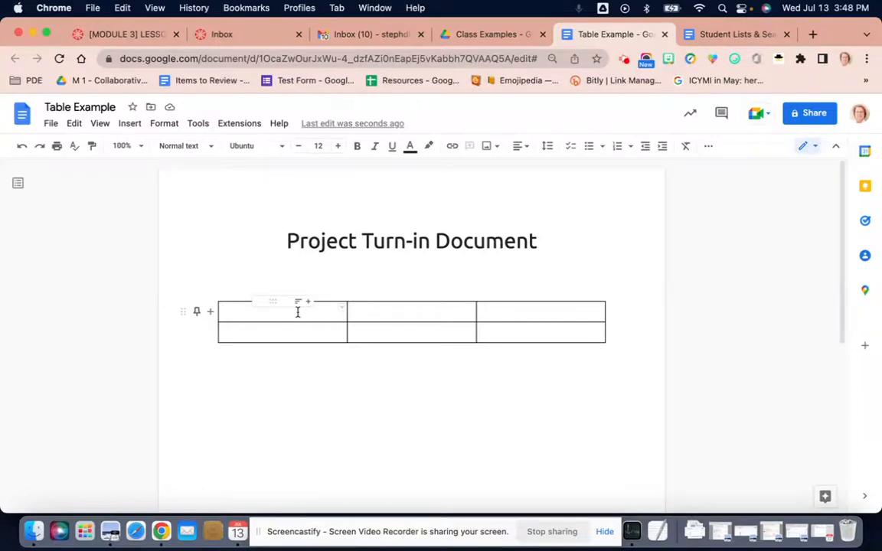
Enter "First Name and Last Name" as the header of the table's first column.
text(First Name)
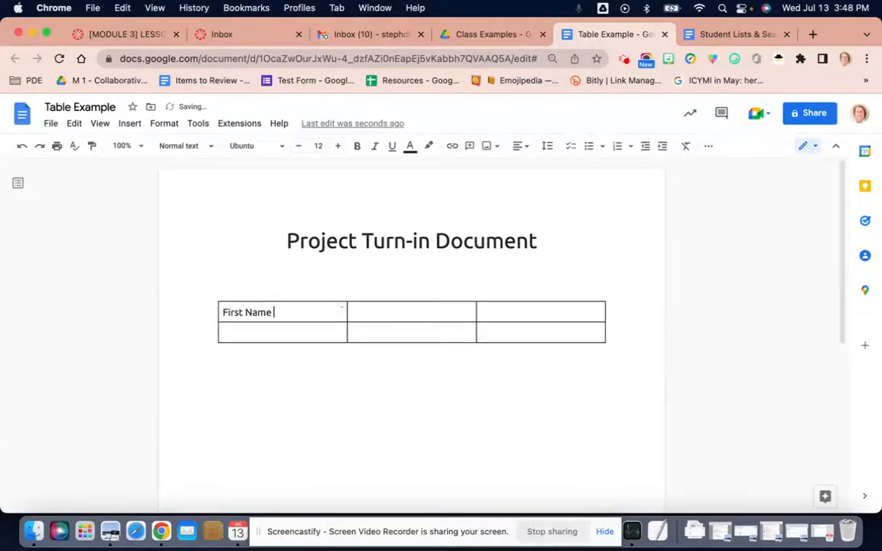
text(,)
key(BackSpace)
text(and Last Name)
key(Tab)
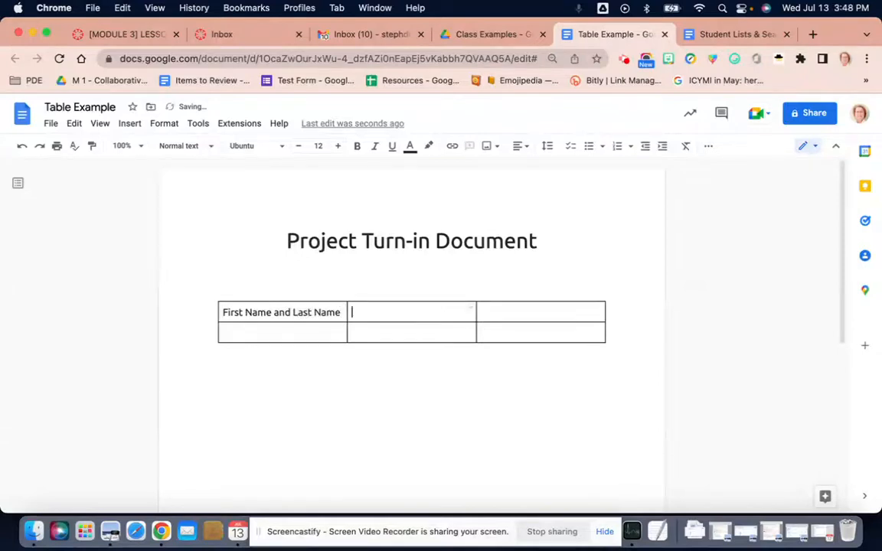
Enter the headers "Link to the project" and "Status" in the table's second and third columns.
text(Link to the project)
key(Tab)
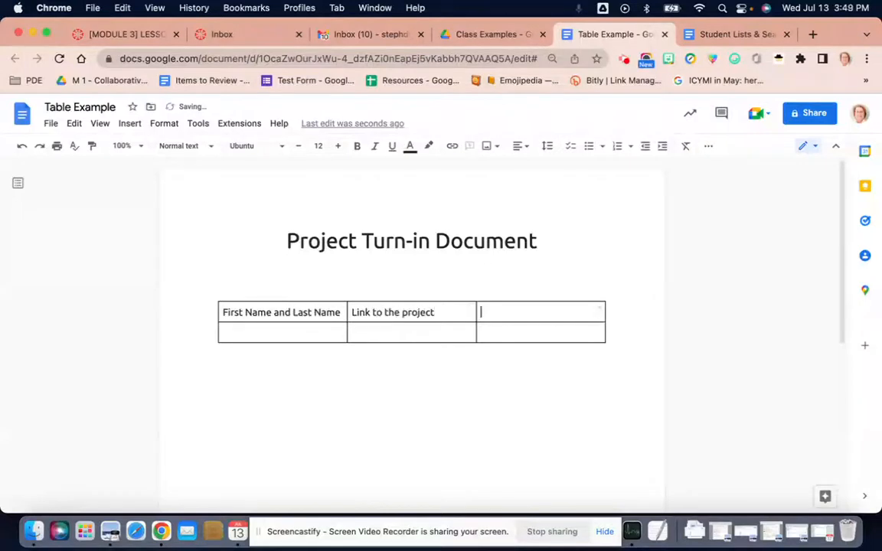
text(Status)
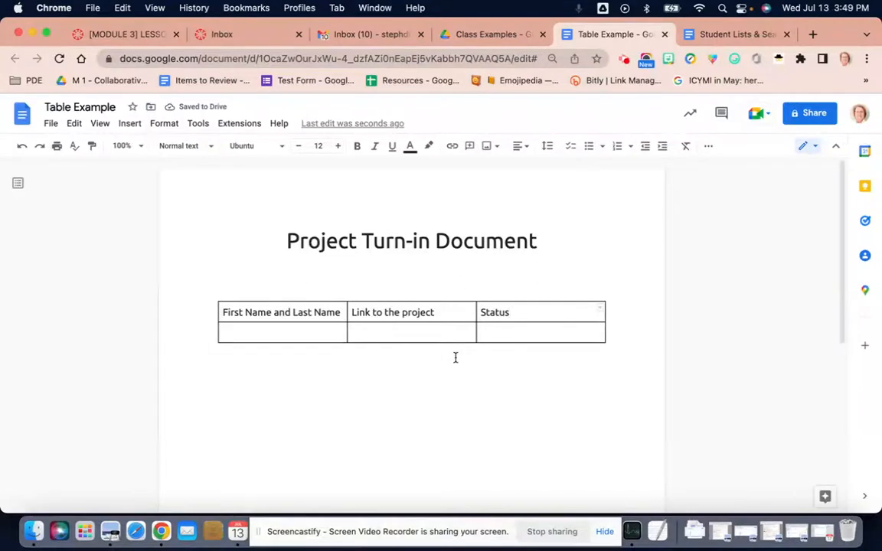
Enter the student's full name in the second row under "First Name and Last Name".
click(312, 331)
key(Tab)
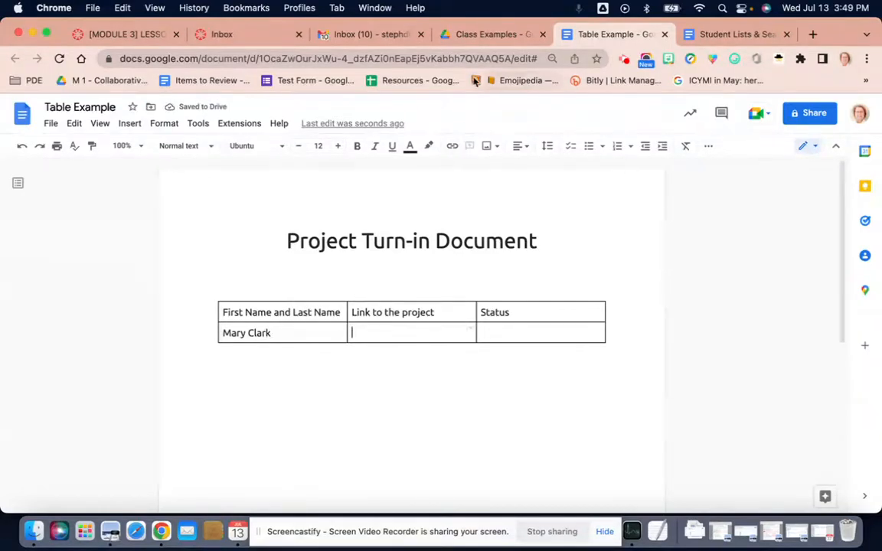
Copy the share link of the "Student Lists & Seating Charts" document, with Viewer as the general access role for Clark County School District.
click(718, 35)
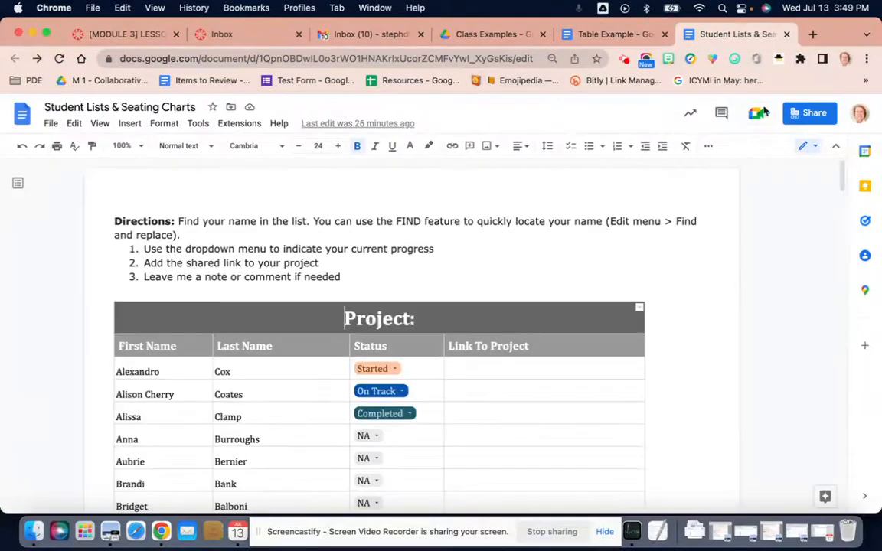
click(801, 120)
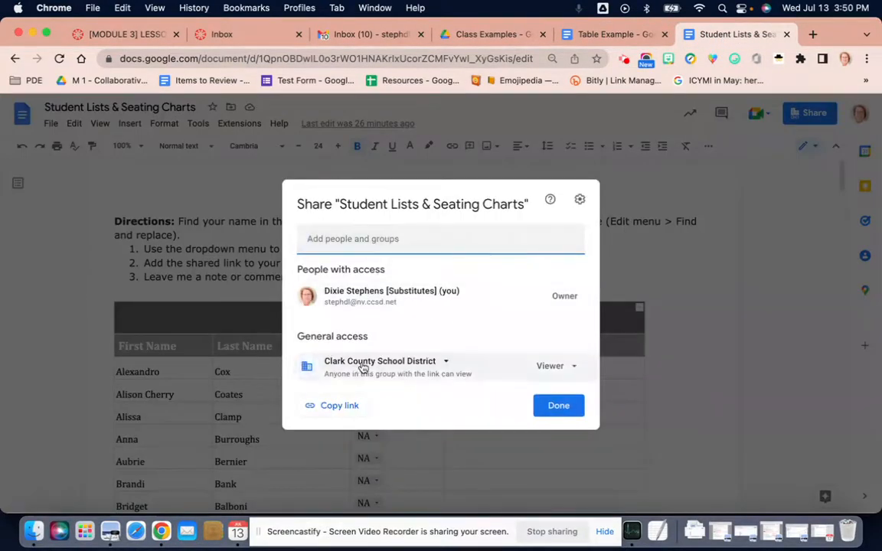
click(360, 365)
click(363, 367)
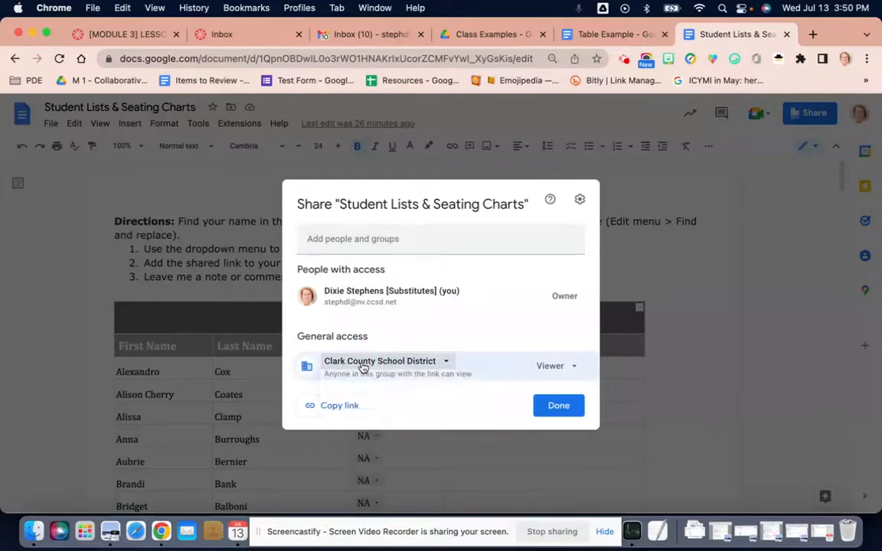
click(575, 368)
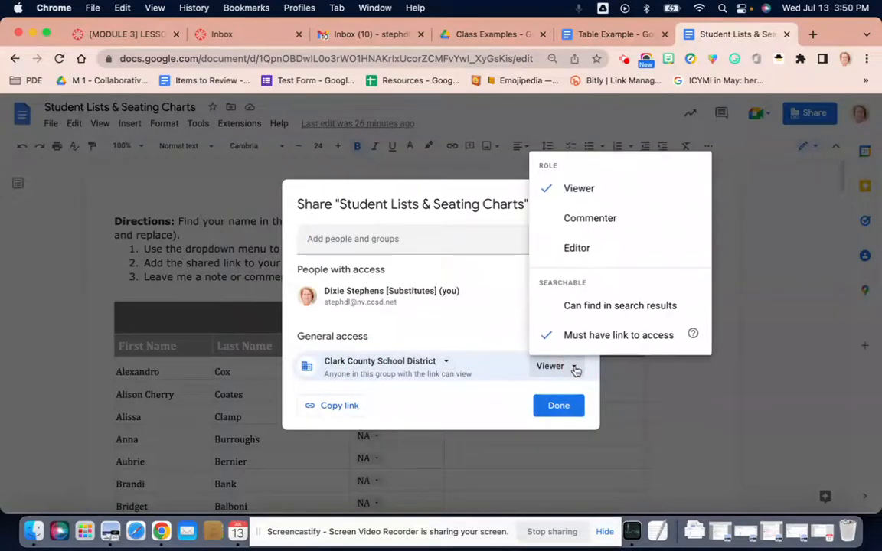
click(573, 192)
click(362, 409)
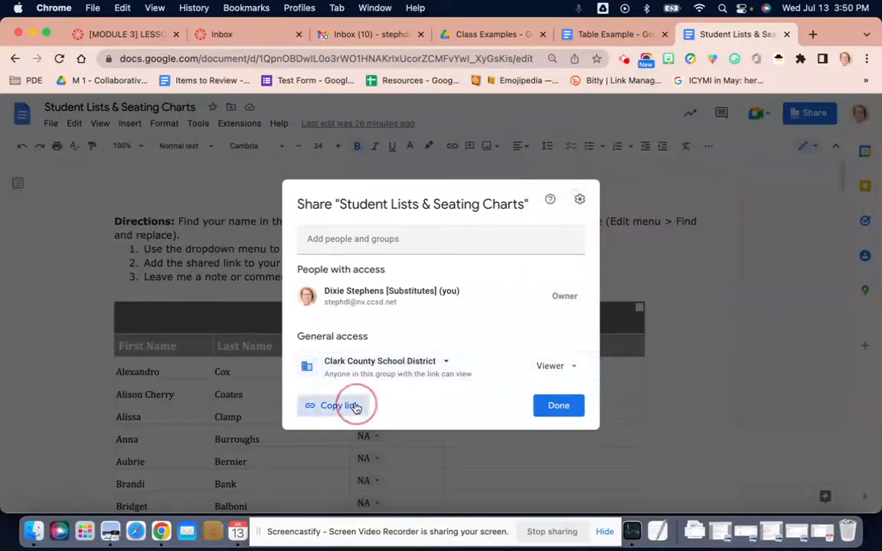
click(565, 401)
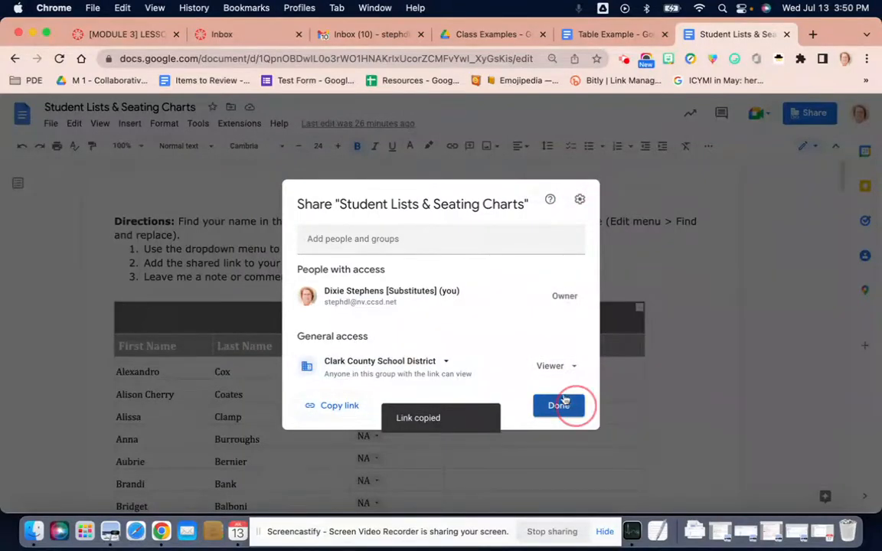
Paste the copied link into the student's "Link to the project" cell in the Table Example document.
click(604, 33)
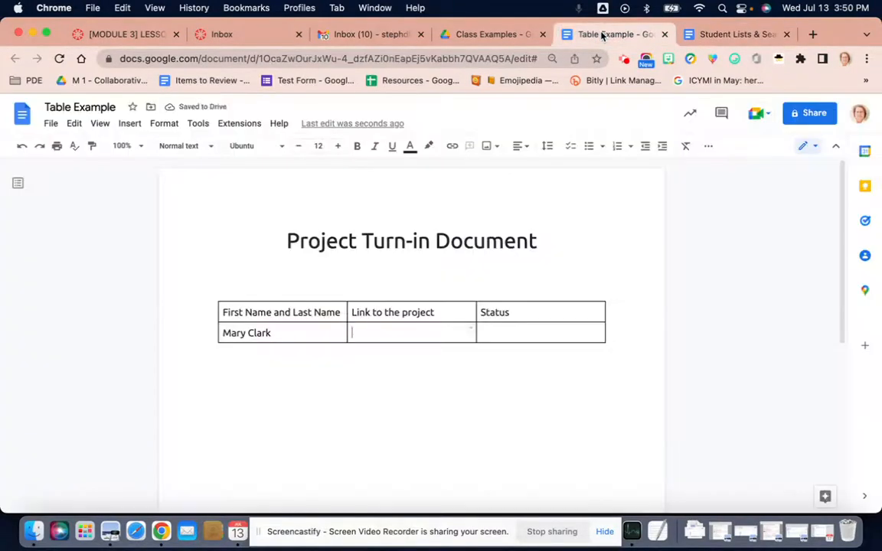
click(351, 339)
key(cmd+v)
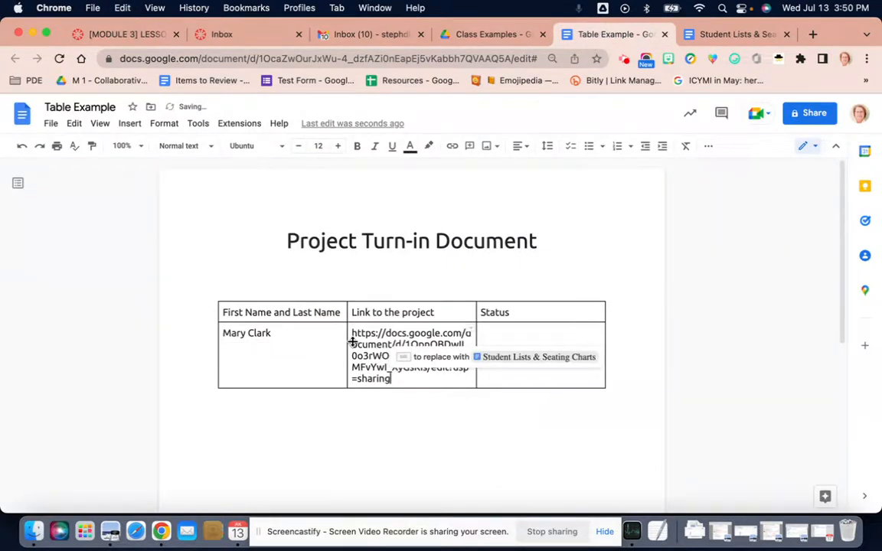
key(Return)
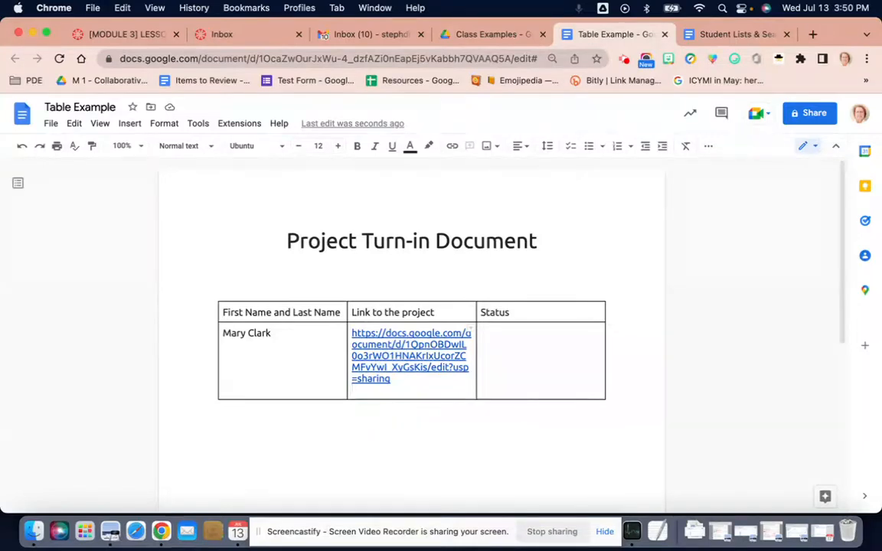
Insert the preset "Project status" dropdown in the student's Status cell.
click(525, 337)
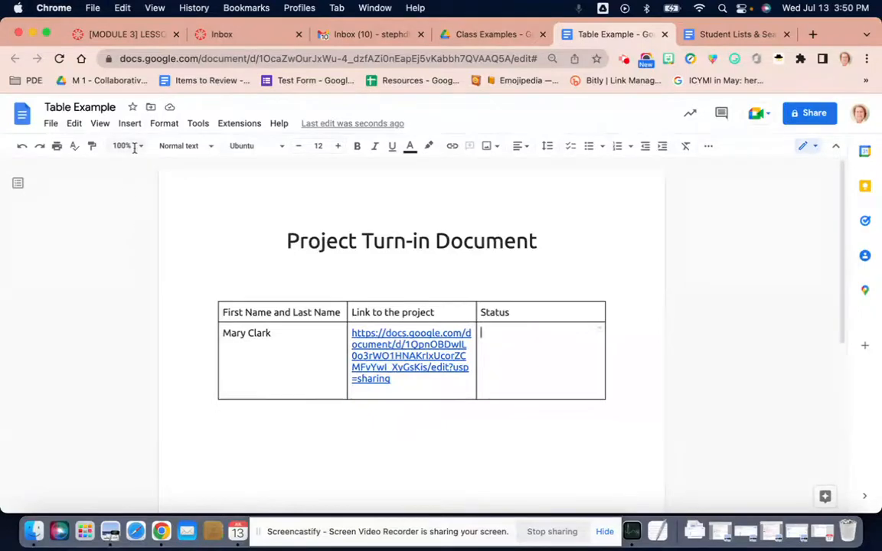
click(132, 125)
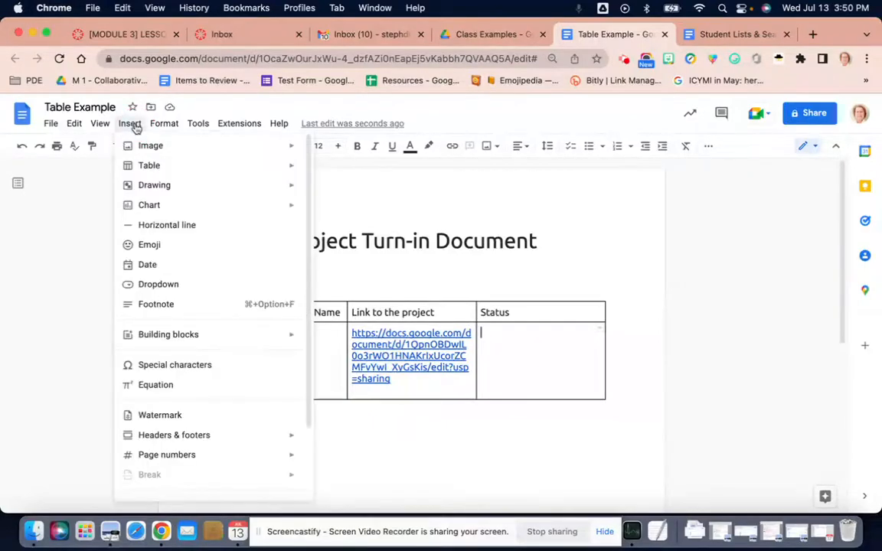
click(154, 285)
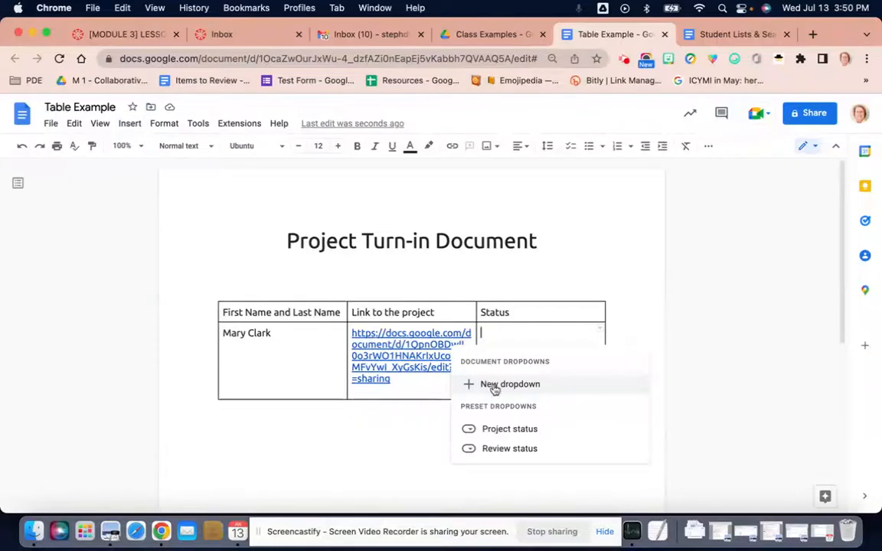
mouse_move(500, 431)
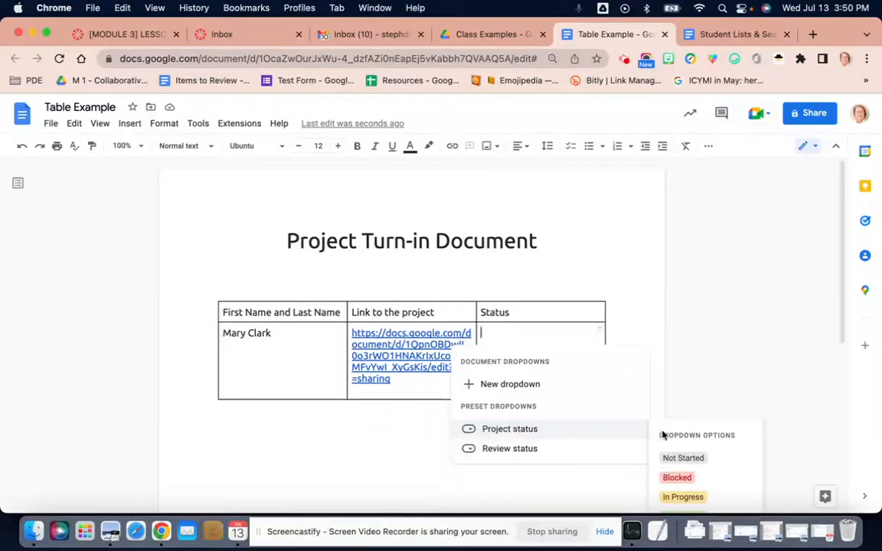
click(524, 431)
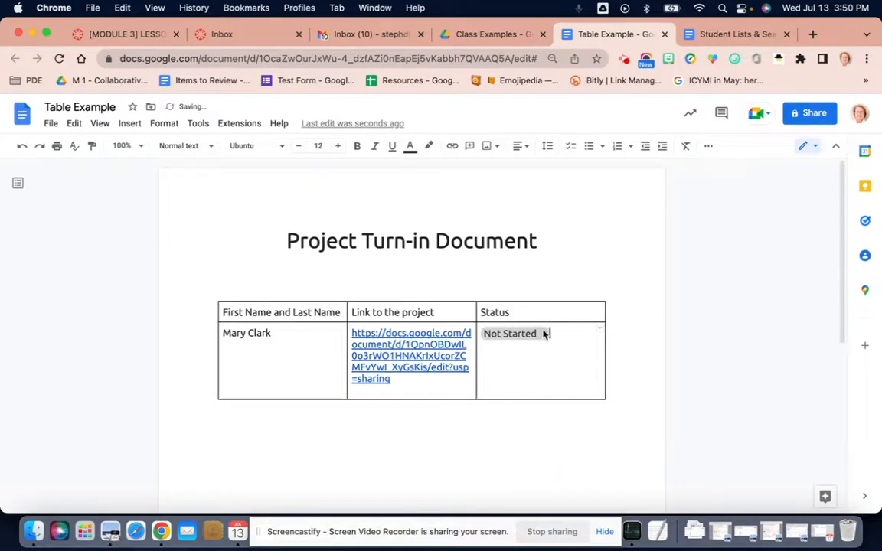
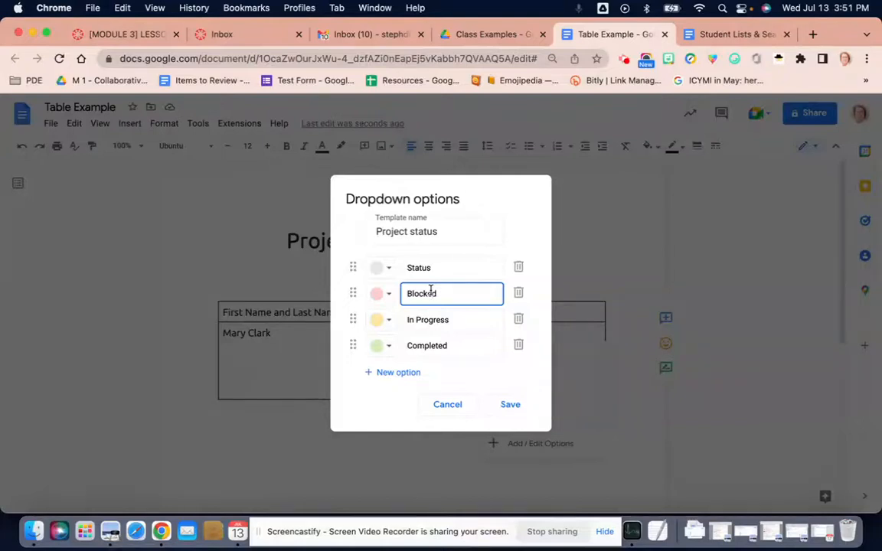
Rename the dropdown option "Blocked" to "Need Help" and "In Progress" to "Step 1".
drag(443, 297, 403, 295)
text(N)
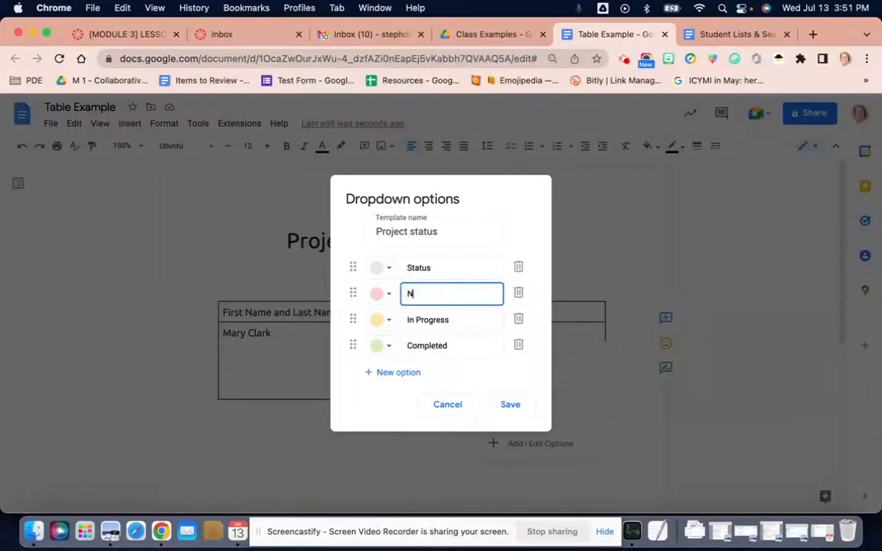
text(eed Help)
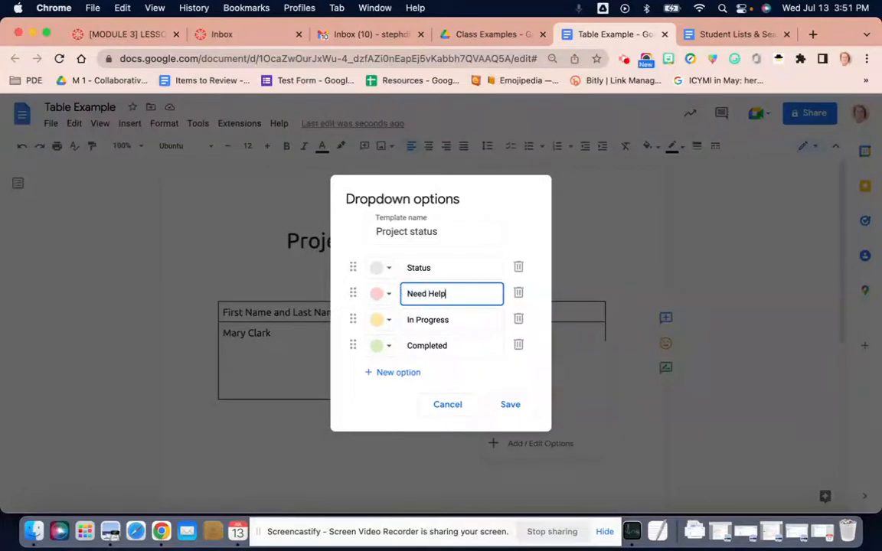
click(455, 320)
drag(455, 320, 400, 319)
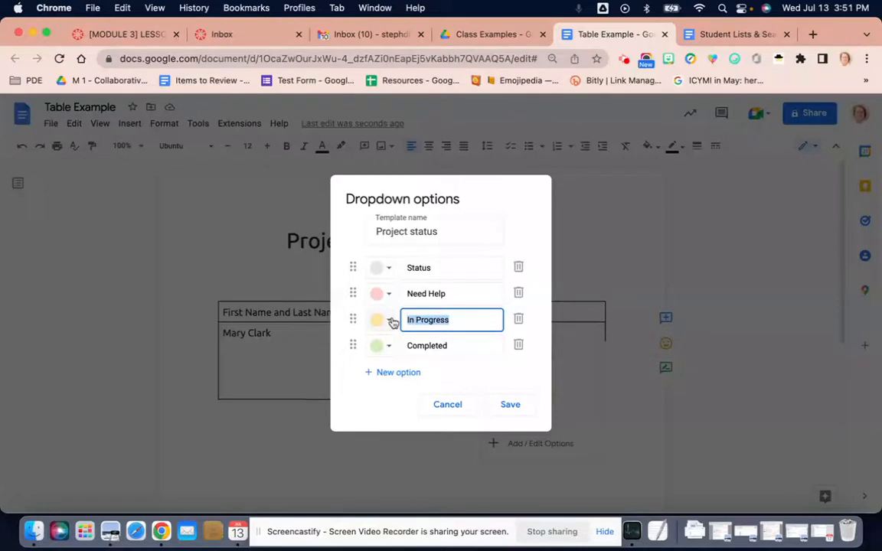
text(Step 1)
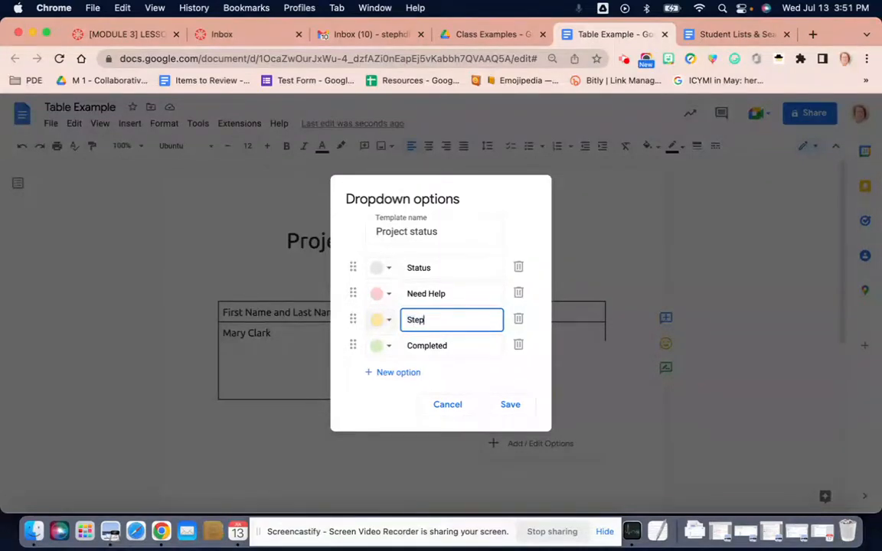
Add a fifth dropdown option, rename the fourth option to "Step 2" and name the new one "Completed".
click(396, 373)
drag(447, 345, 404, 349)
text(Ste)
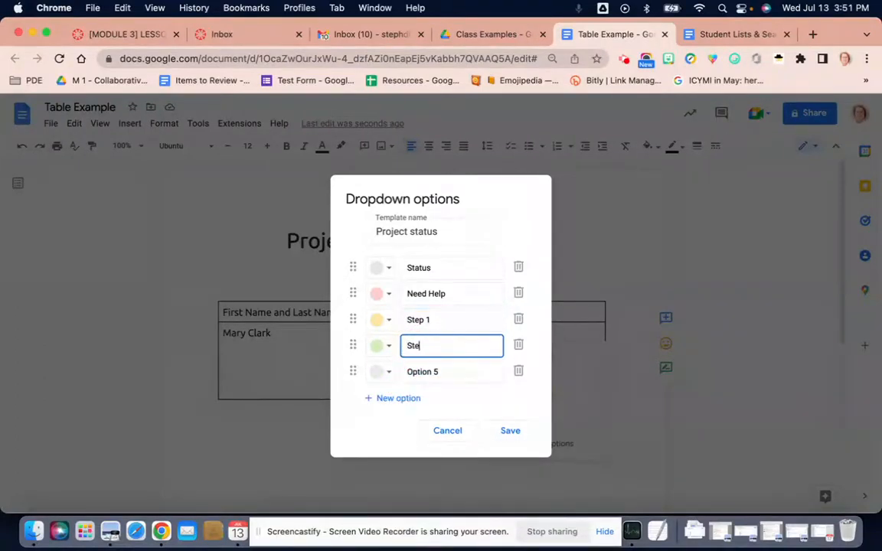
text(p 2)
drag(449, 373, 386, 371)
text(Complete)
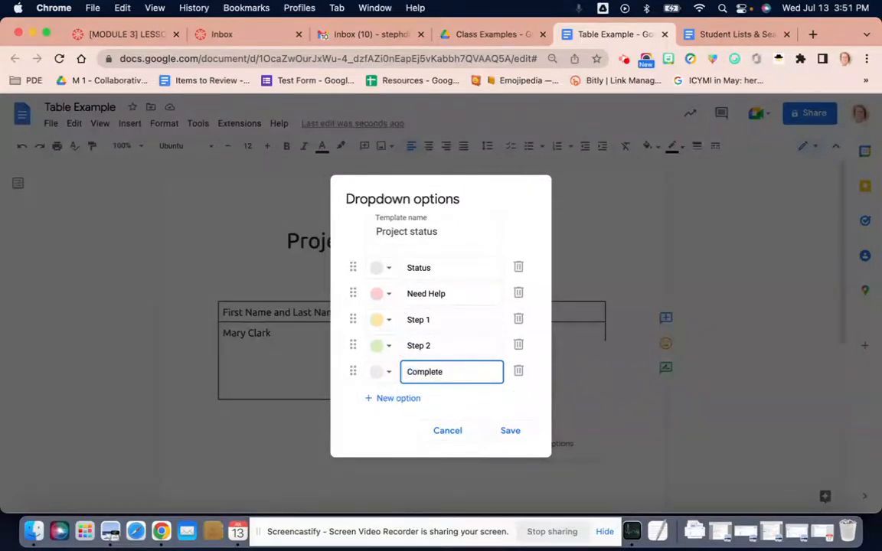
text(d)
Color the "Need Help" option light blue and "Completed" light purple, and save the dropdown options.
click(389, 299)
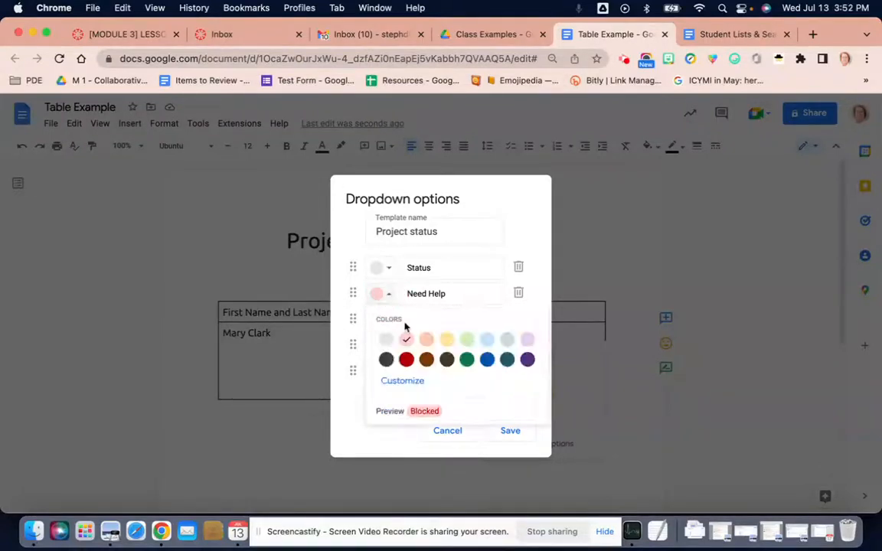
click(489, 340)
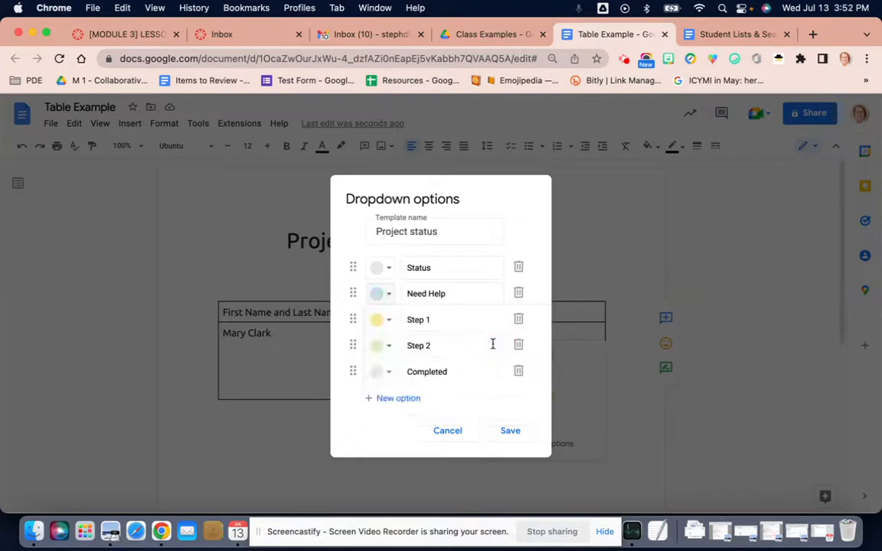
click(391, 375)
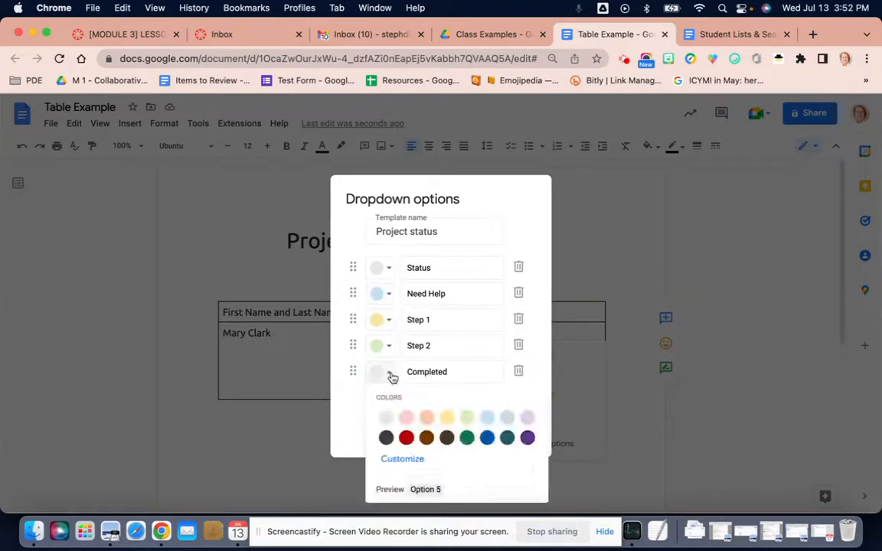
click(527, 417)
click(510, 432)
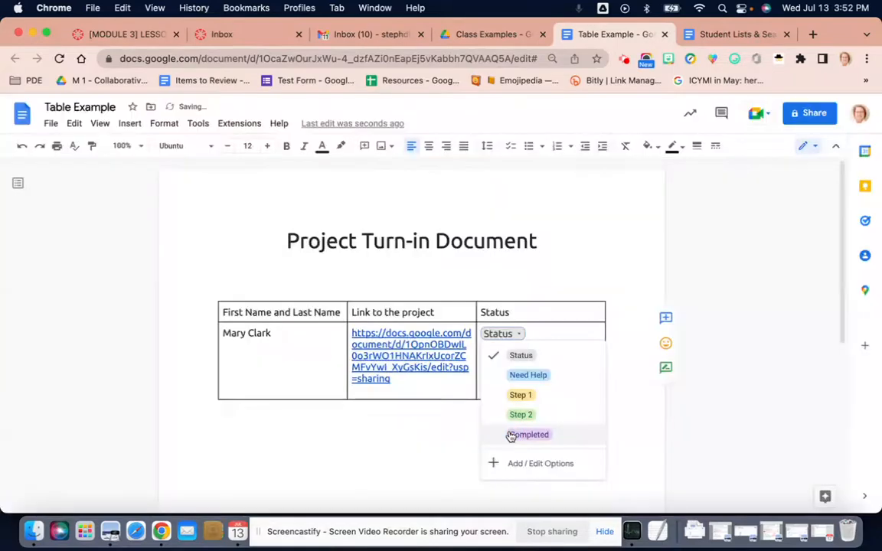
click(461, 390)
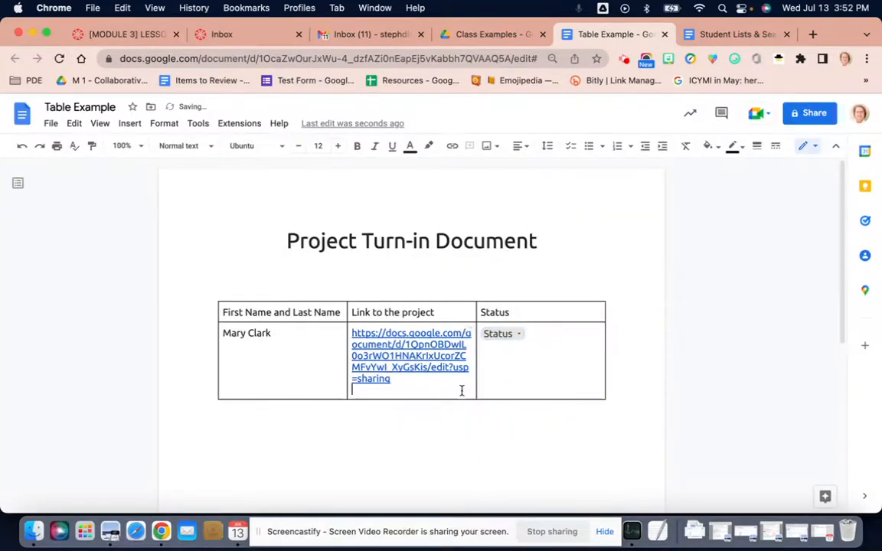
Add four empty rows with the Status dropdown below the student's row in the table.
click(544, 386)
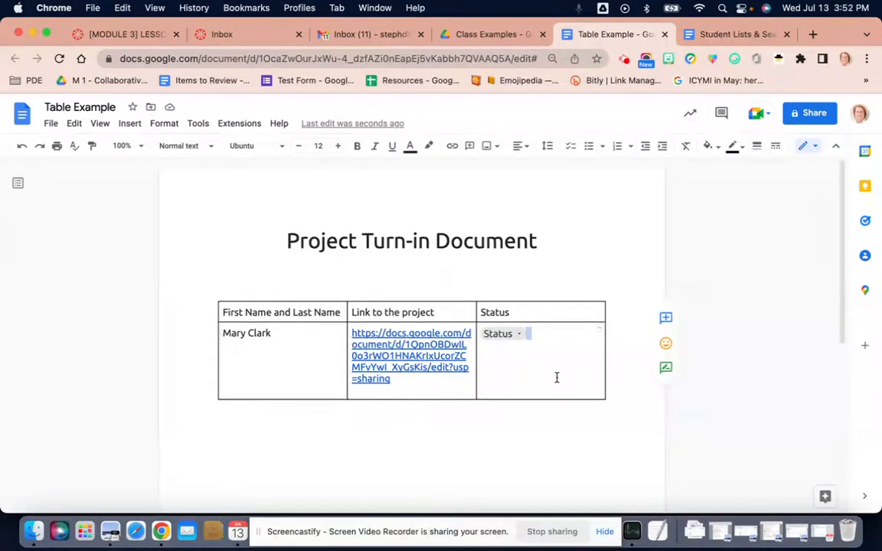
key(Tab)
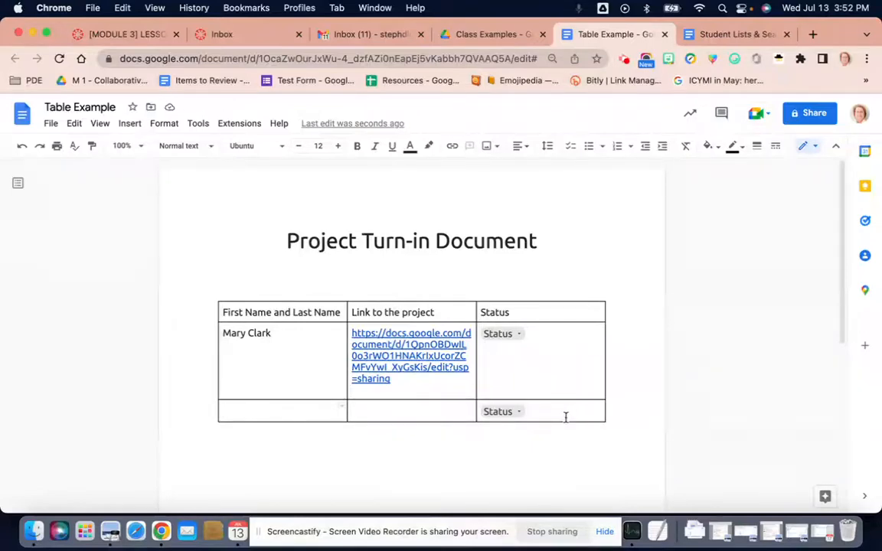
key(Tab)
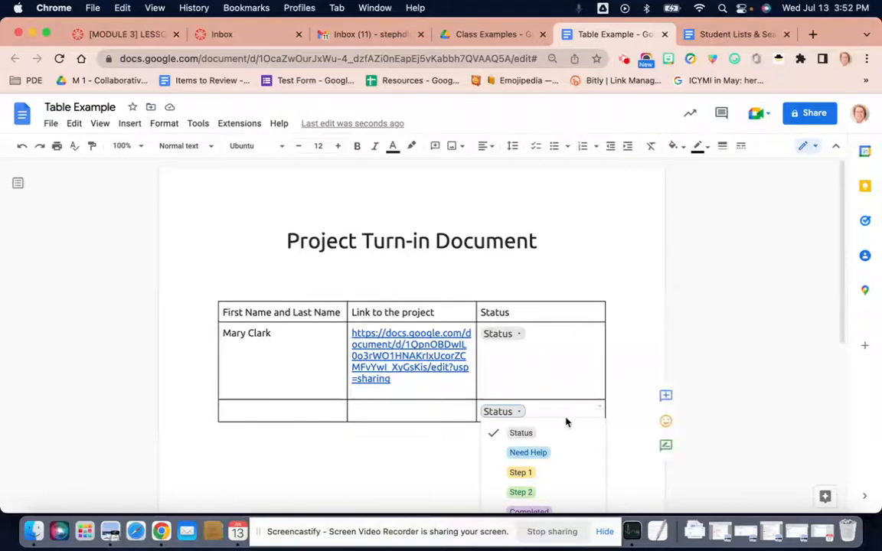
click(569, 411)
key(Tab)
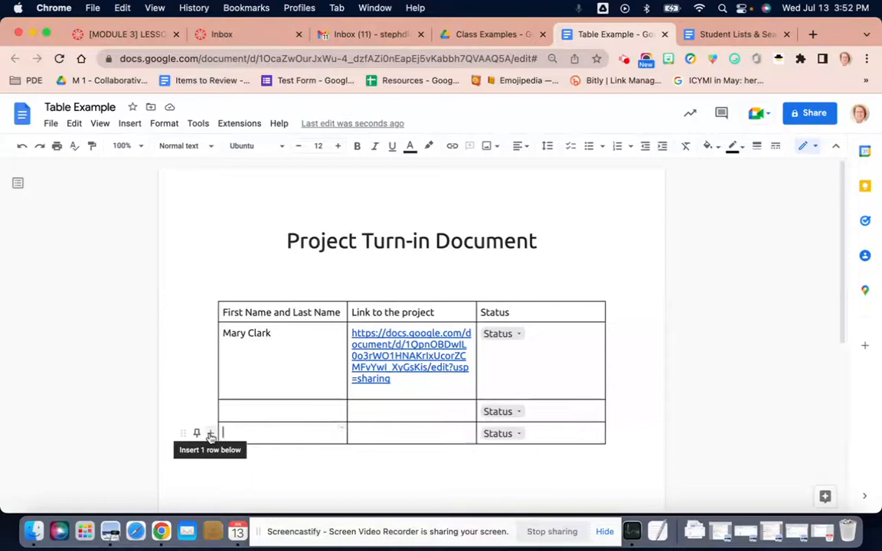
click(210, 435)
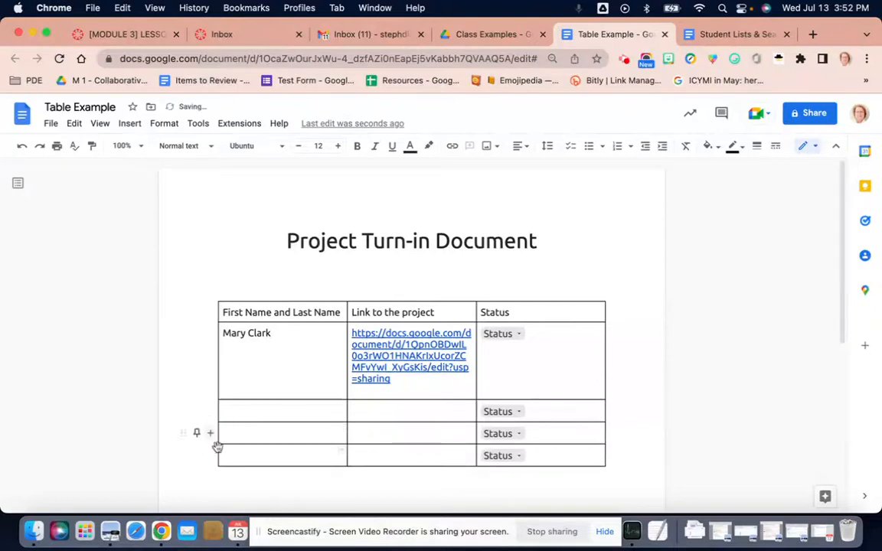
click(211, 458)
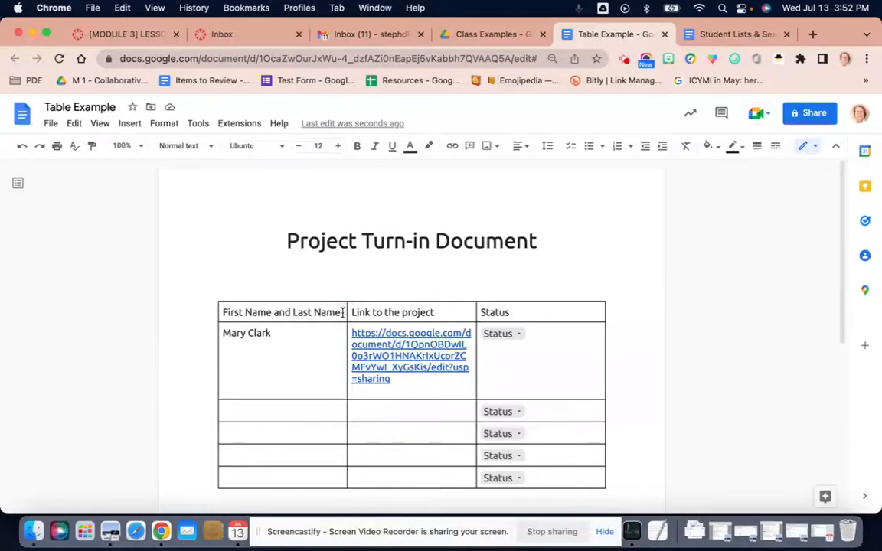
Insert an empty row directly below the table's header row.
right_click(343, 312)
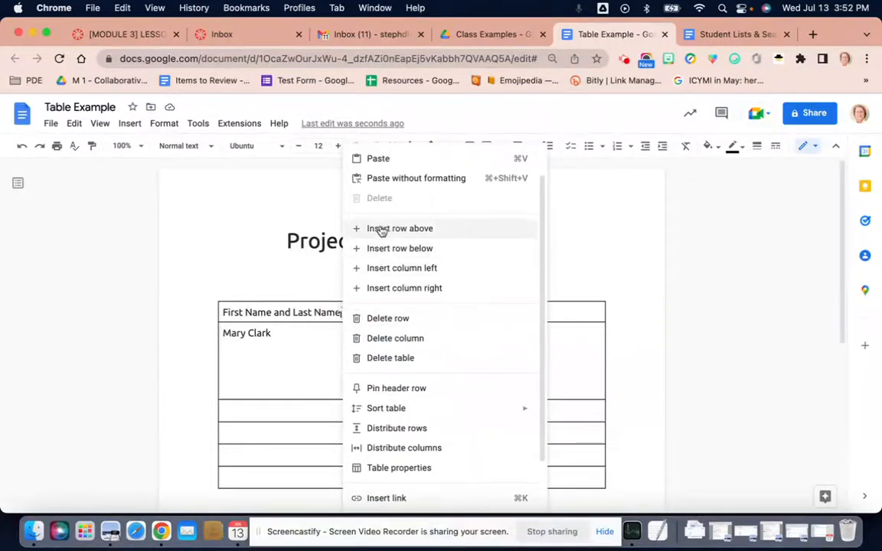
click(326, 311)
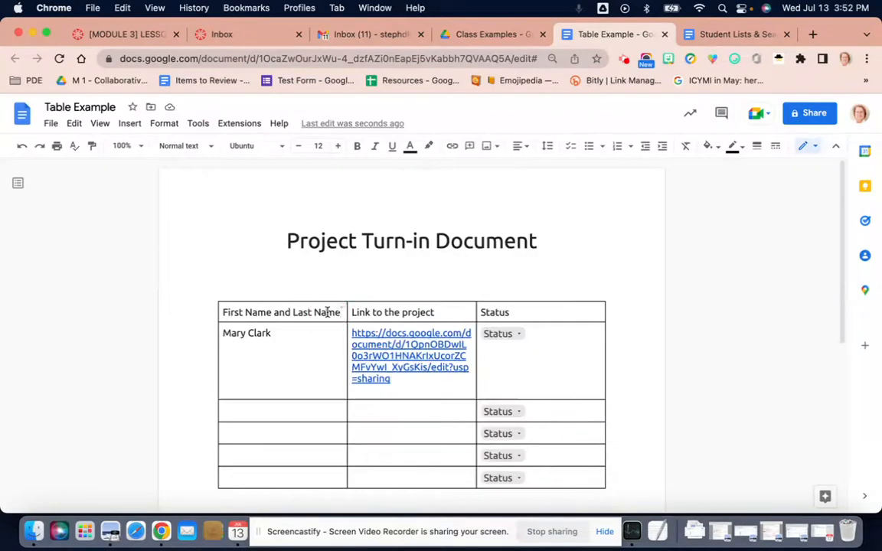
click(165, 123)
mouse_move(192, 353)
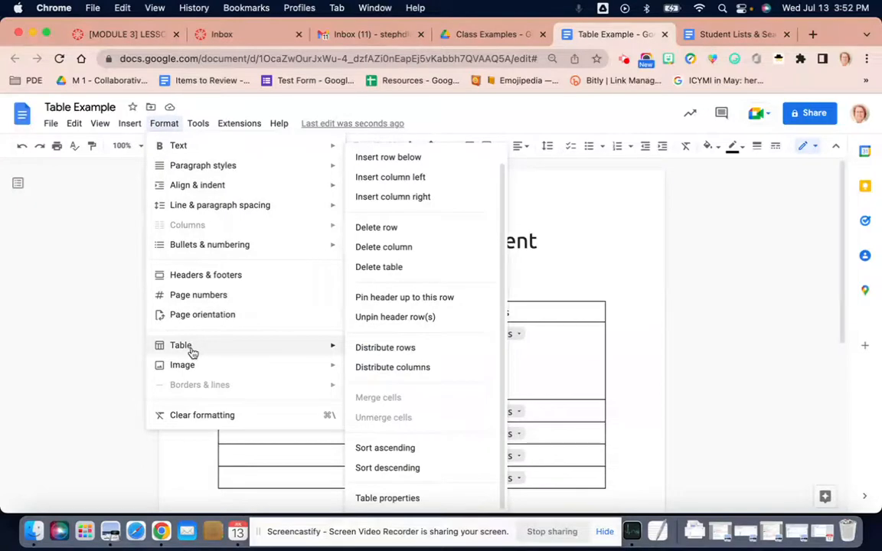
click(390, 159)
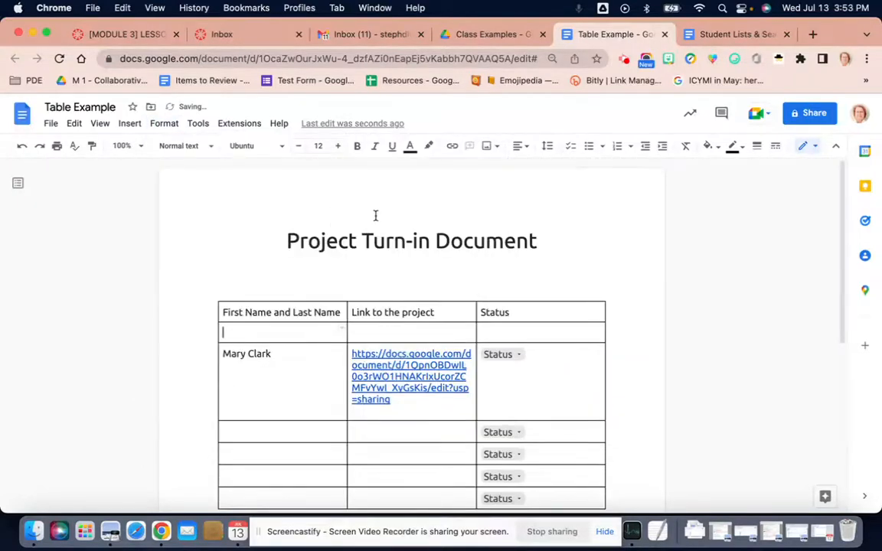
Delete the empty row between the header row and the student's row.
click(165, 124)
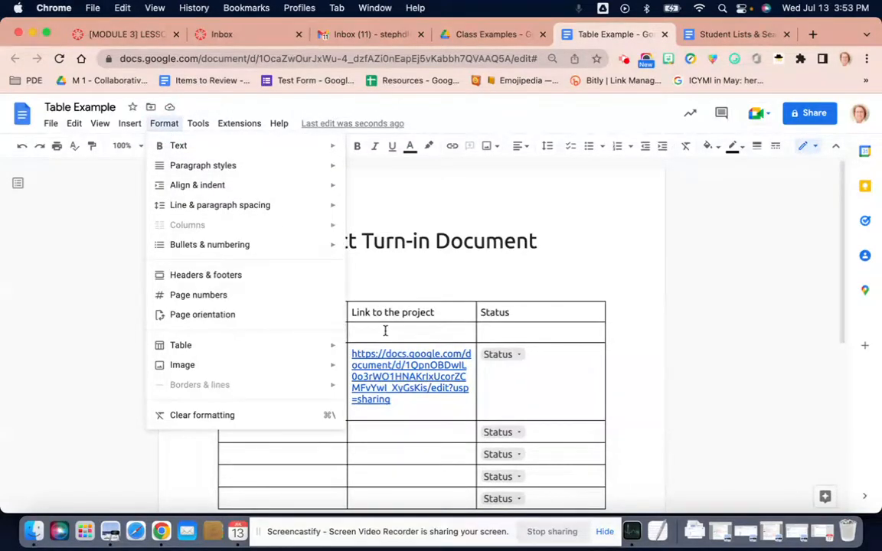
mouse_move(295, 351)
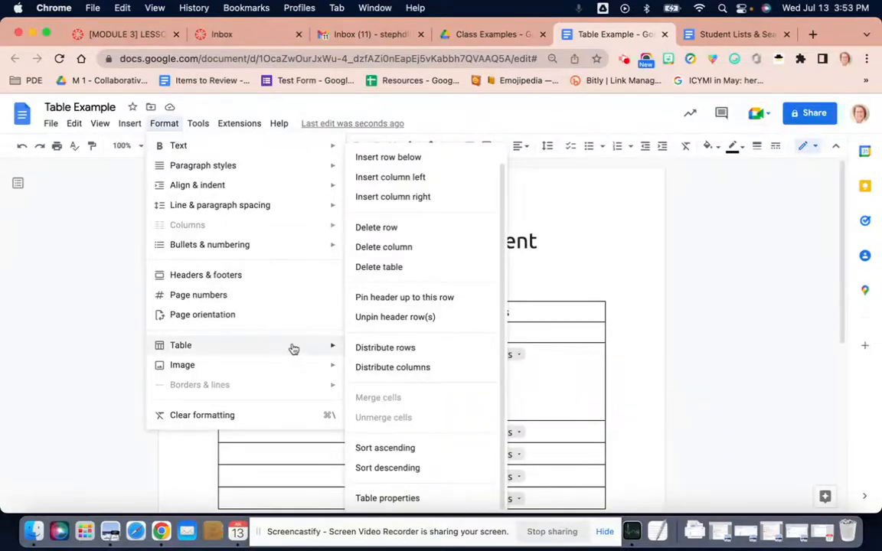
click(385, 227)
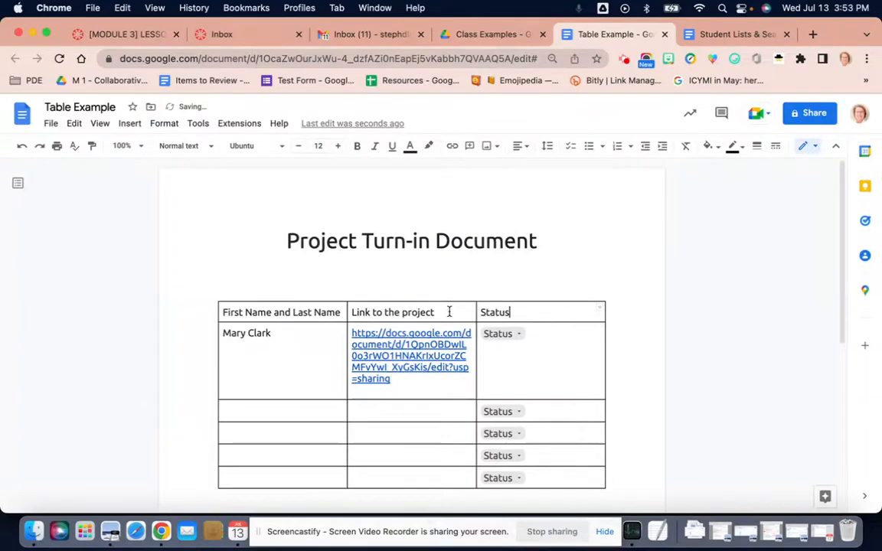
Insert an empty row above the table's header row.
right_click(449, 313)
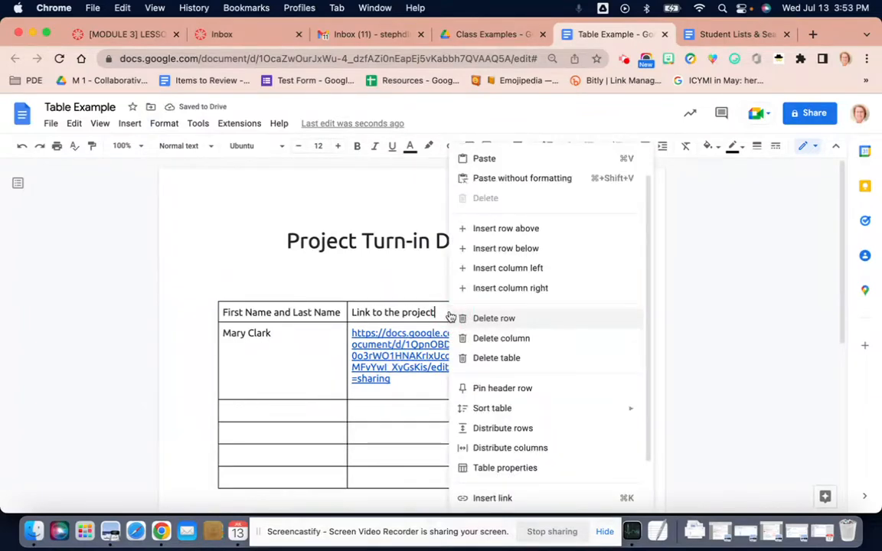
click(466, 228)
click(311, 313)
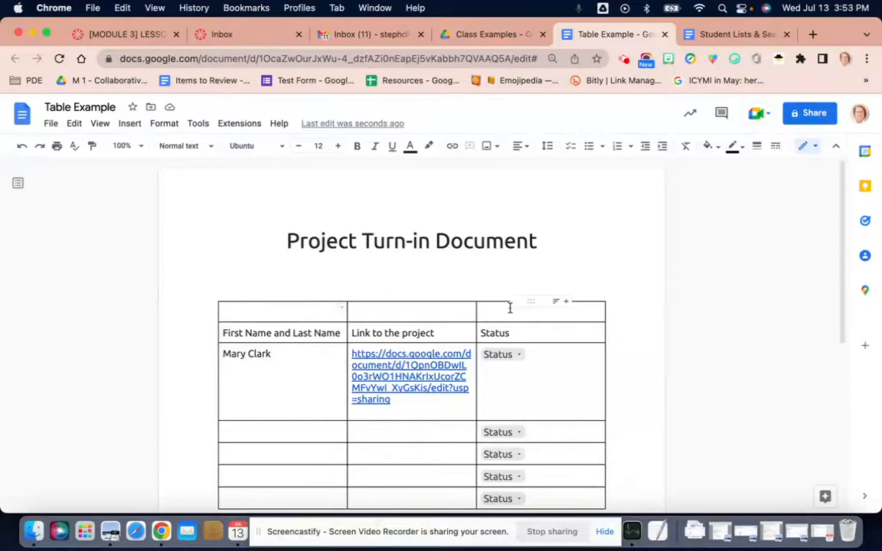
Merge the three cells of the table's empty first row into one cell.
click(284, 311)
drag(284, 311, 509, 311)
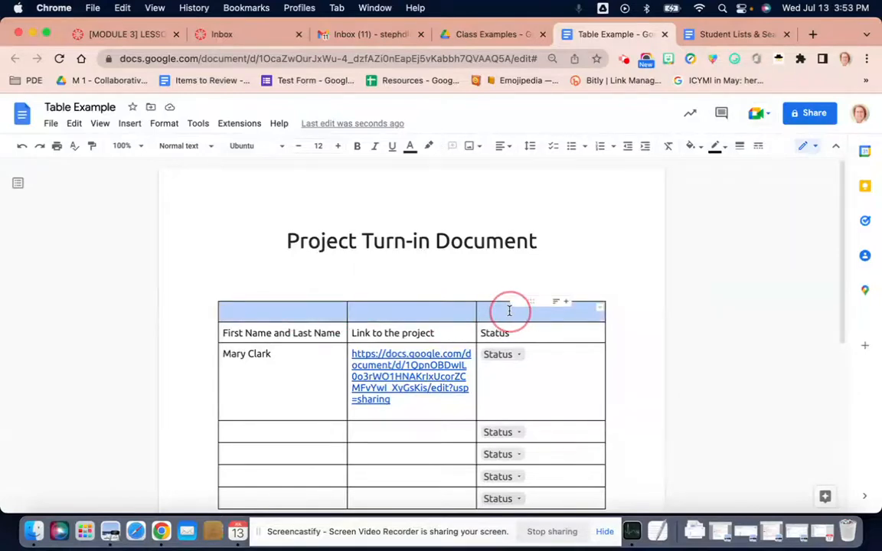
click(164, 123)
mouse_move(188, 352)
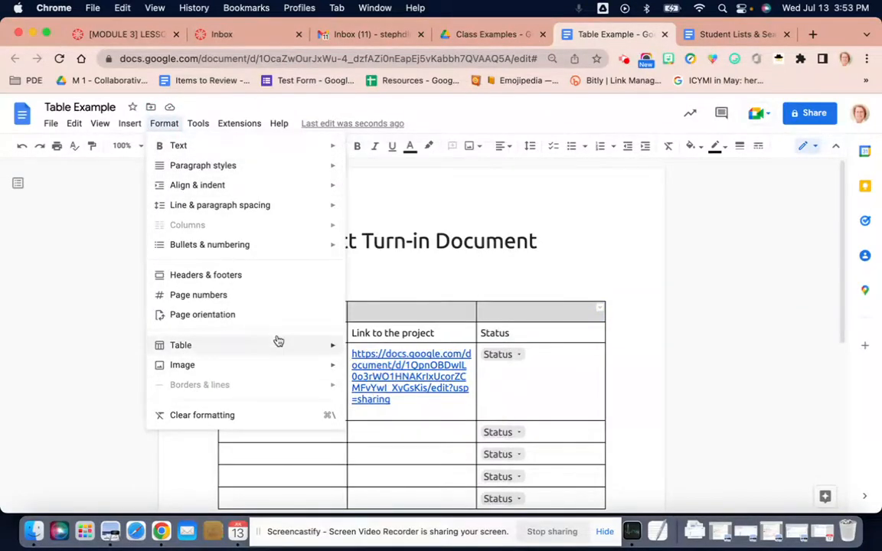
click(375, 397)
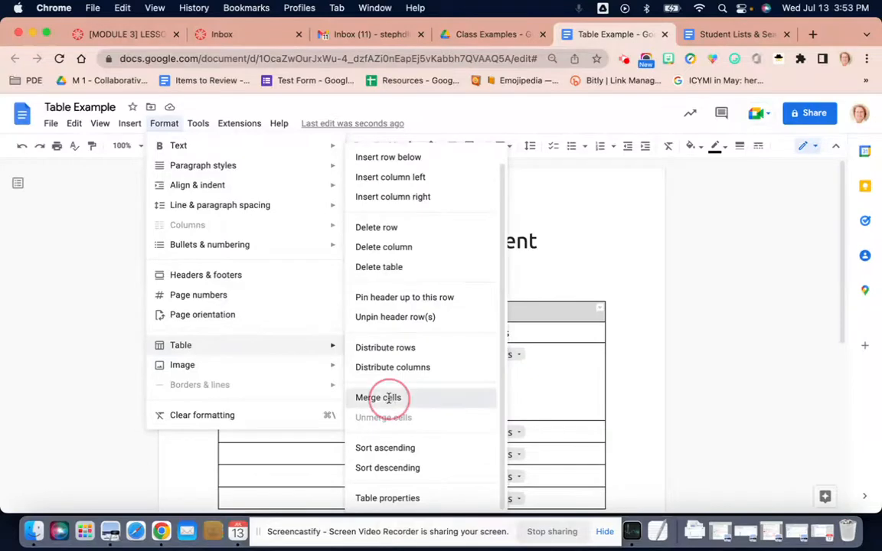
Enter "Directions:" in the merged first row and add two blank lines below it.
click(392, 314)
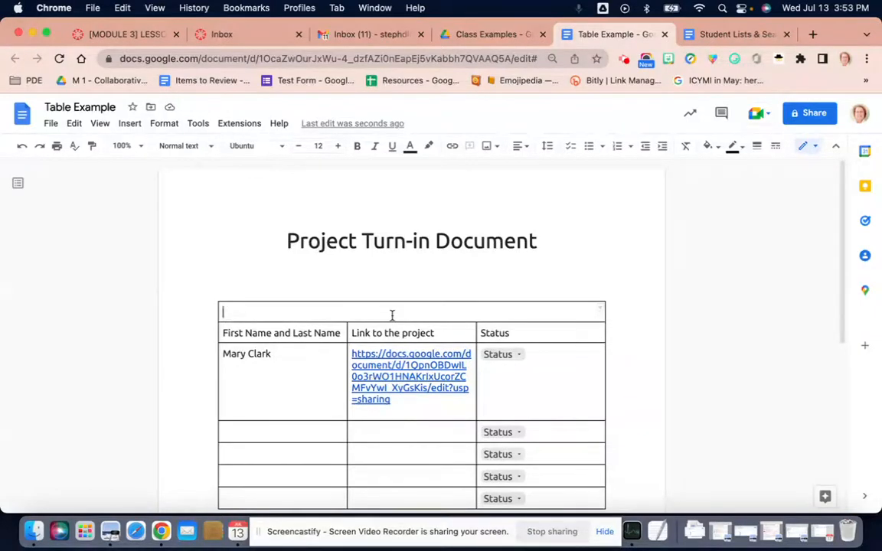
text(Directions)
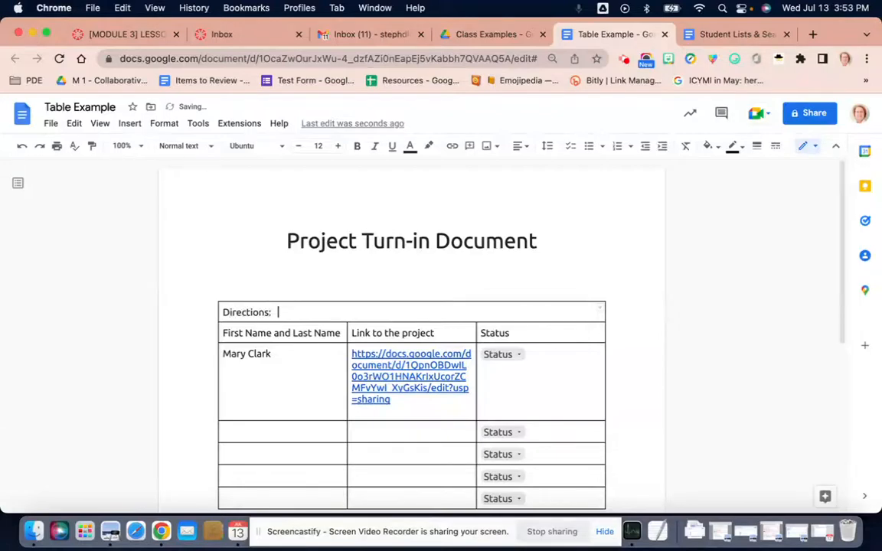
text(:)
key(Return)
key(Return)
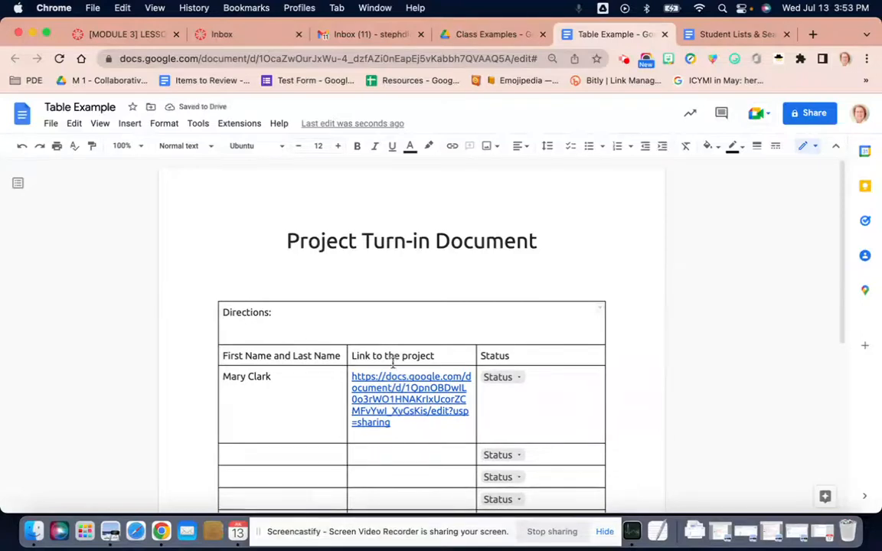
scroll(322, 412, down, 3)
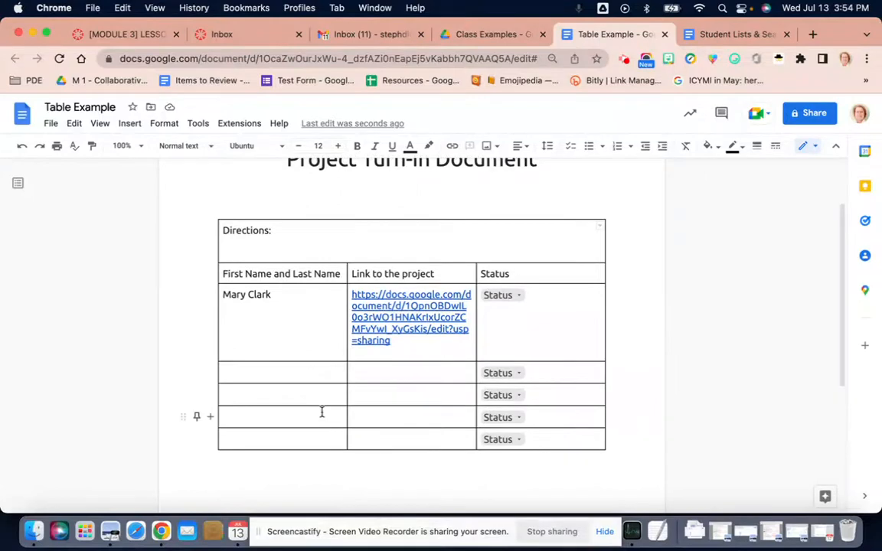
scroll(322, 412, up, 2)
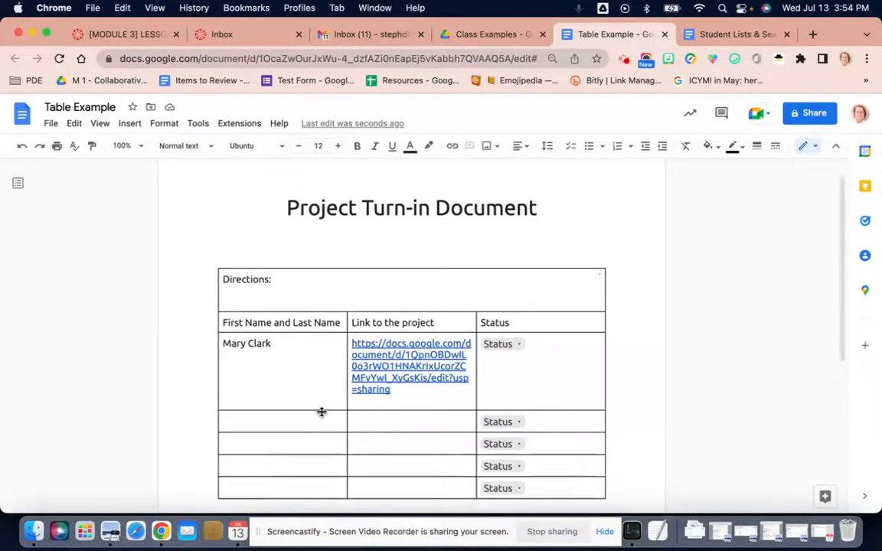
scroll(322, 412, up, 1)
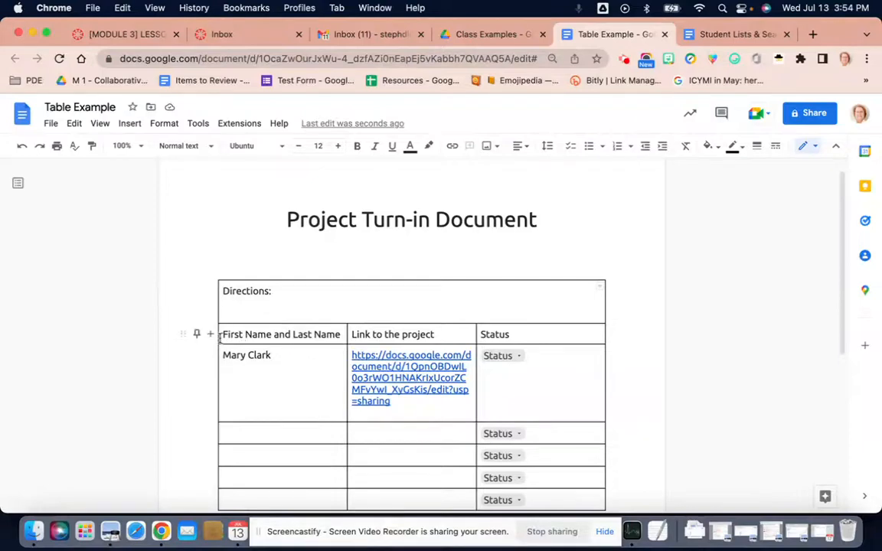
Give the table's header row, from the name column through Status, a light green cell background color.
drag(220, 335, 524, 331)
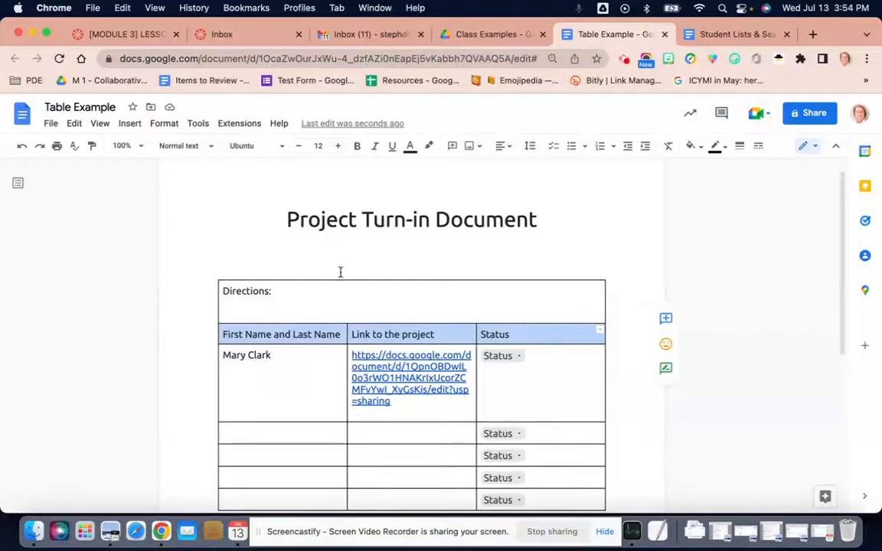
click(168, 126)
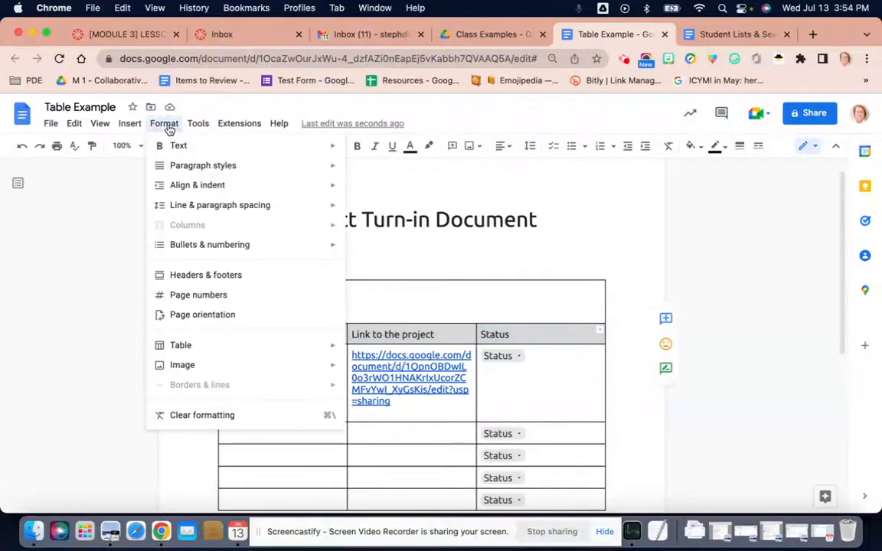
mouse_move(197, 350)
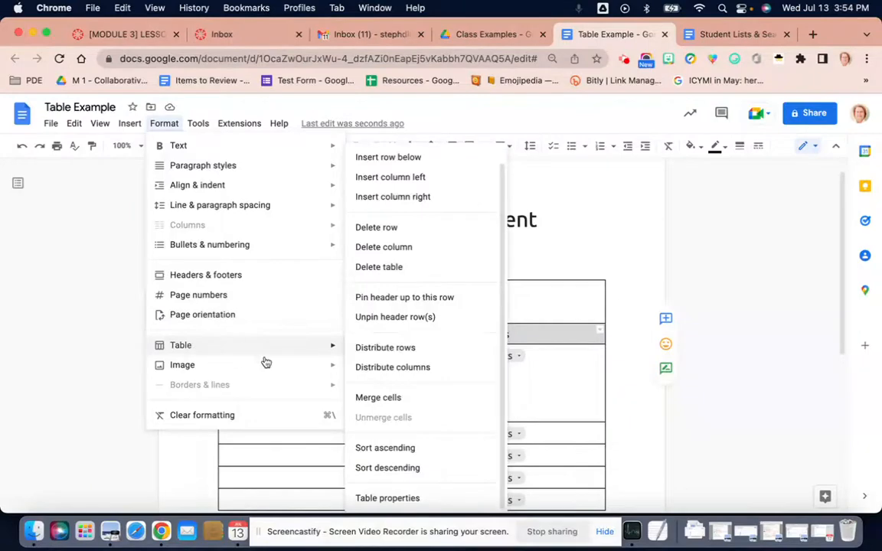
click(381, 498)
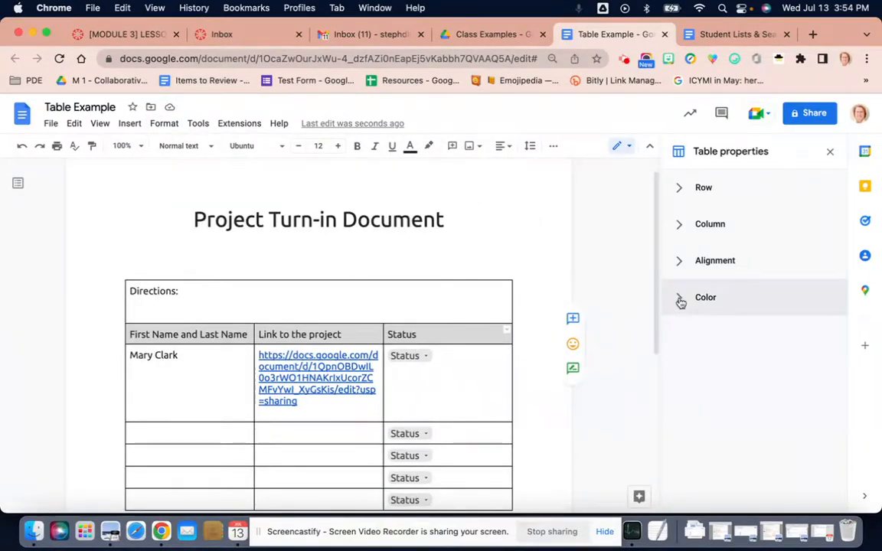
click(679, 190)
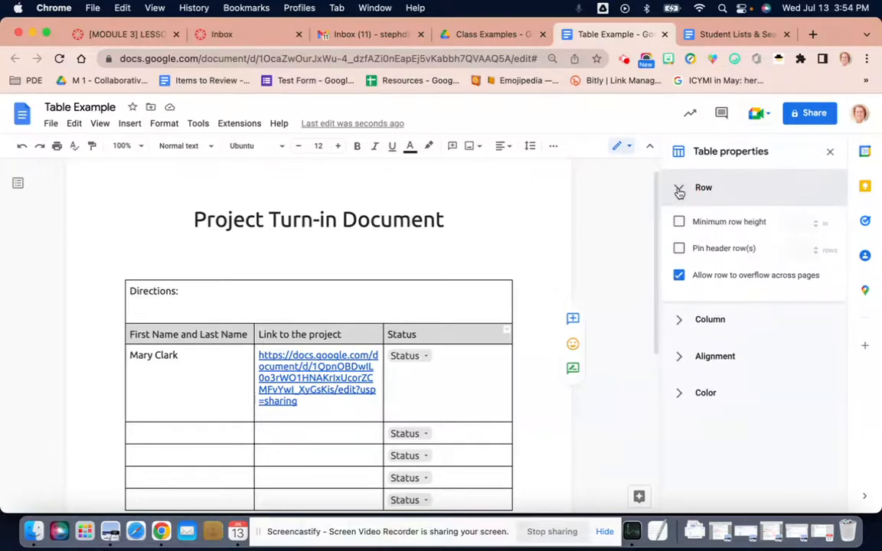
click(680, 190)
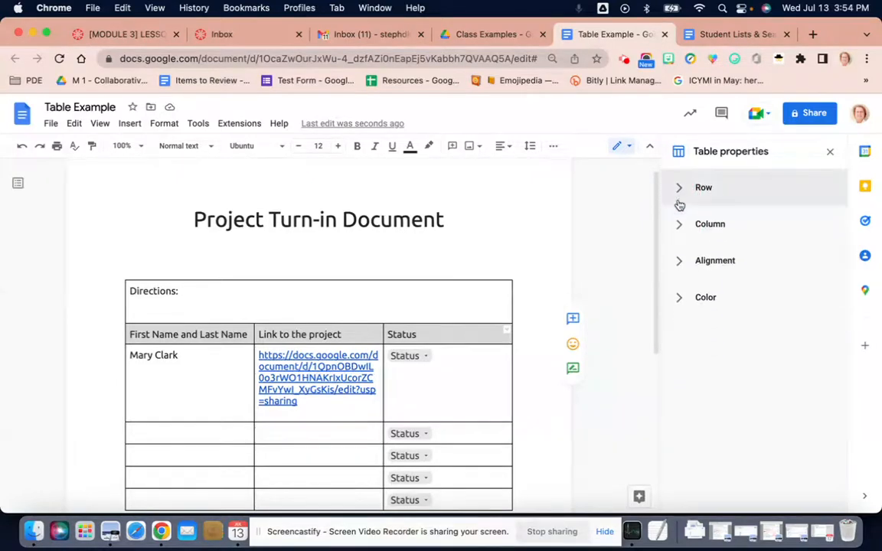
click(678, 227)
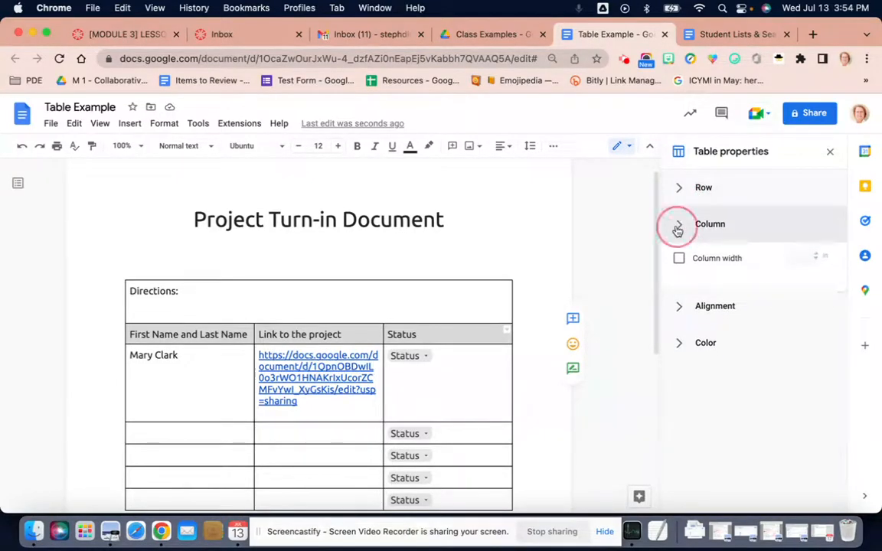
click(678, 228)
click(678, 299)
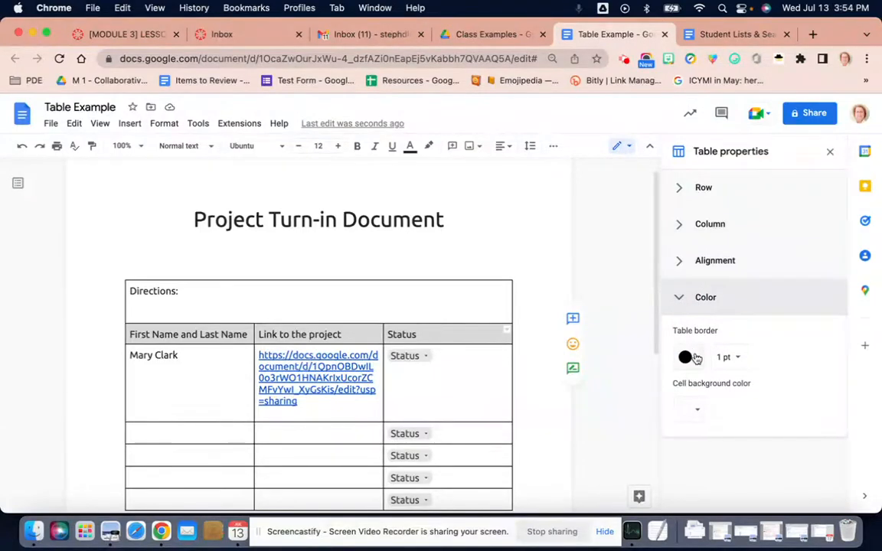
click(689, 412)
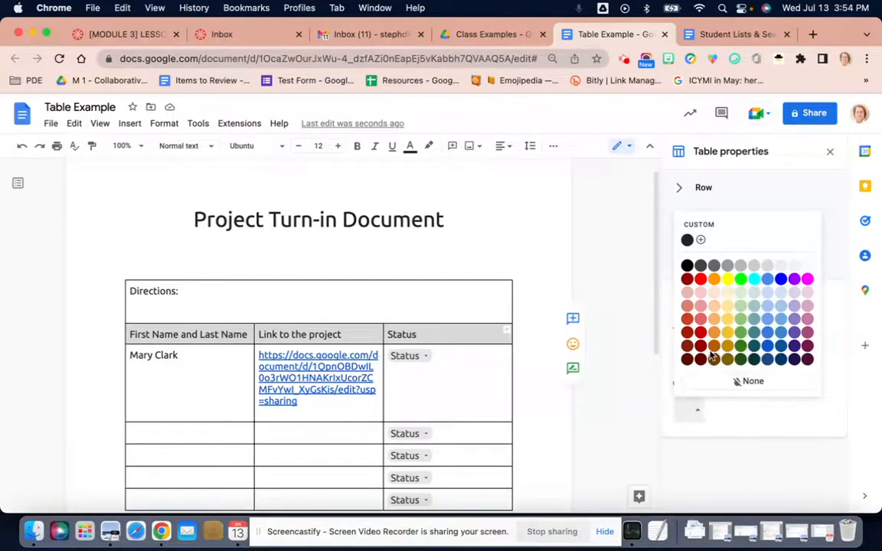
click(743, 323)
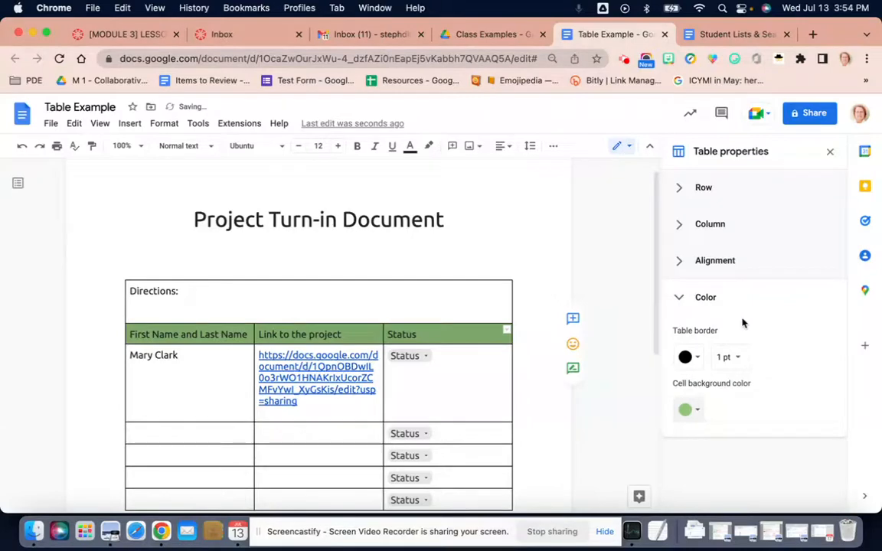
Set the table border to light gray with a width of 3 pt.
click(696, 358)
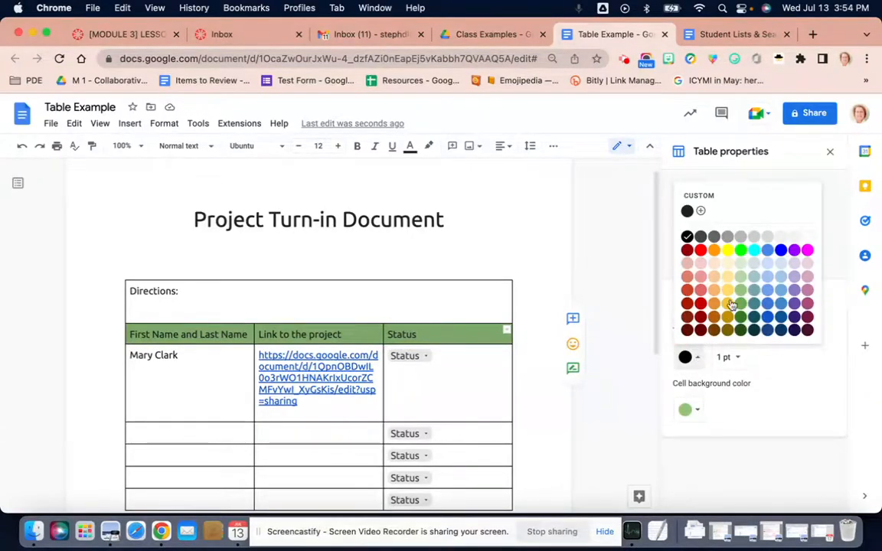
click(767, 237)
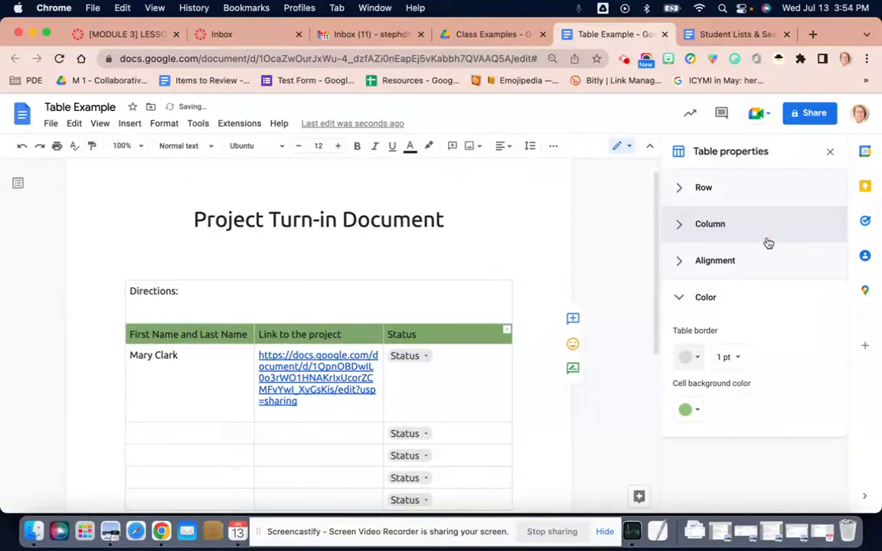
click(739, 358)
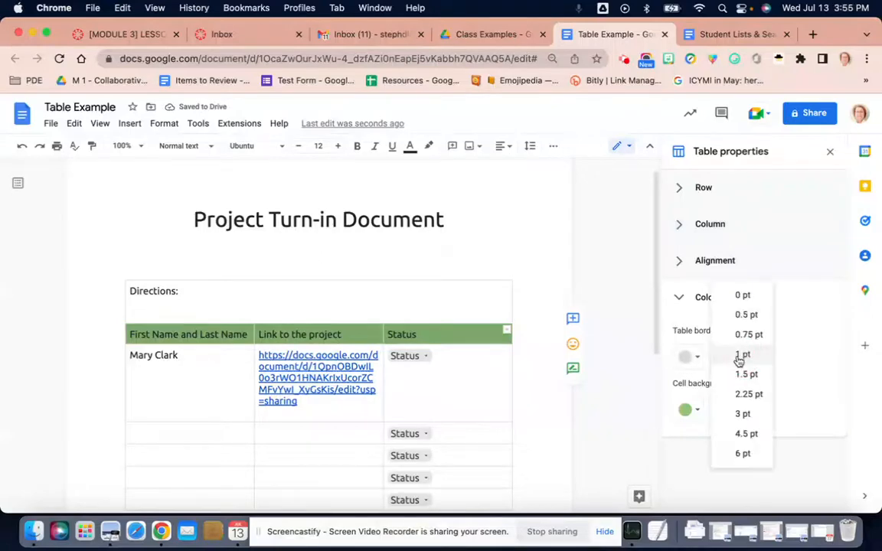
click(743, 417)
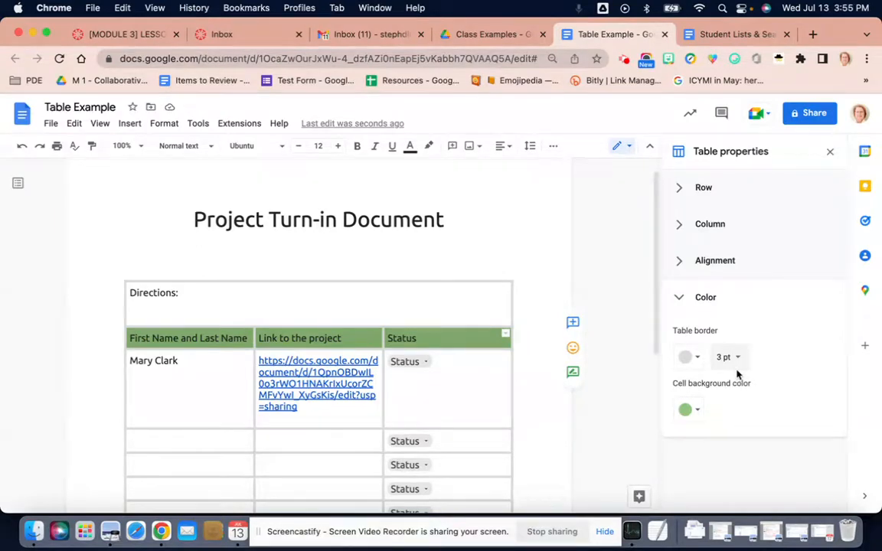
Try white and a paler gray as the table's border color, and return it to the light gray.
click(474, 309)
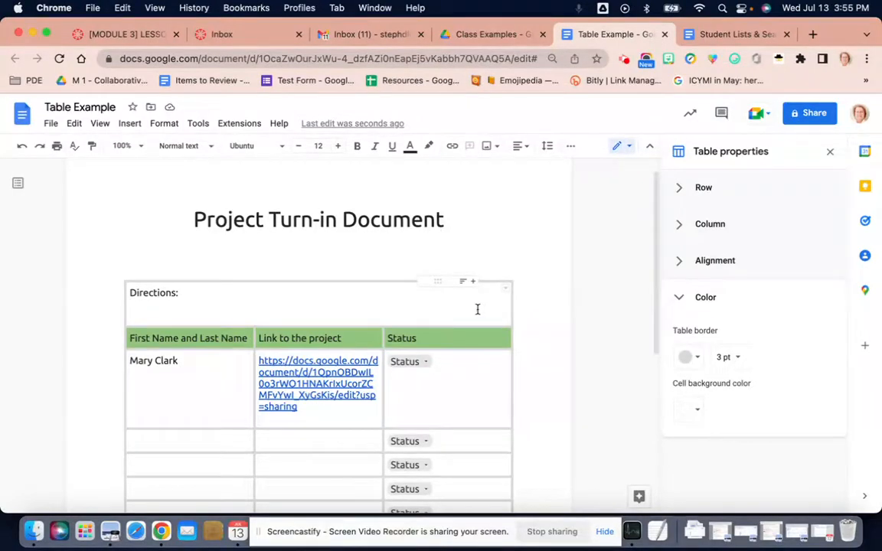
click(698, 360)
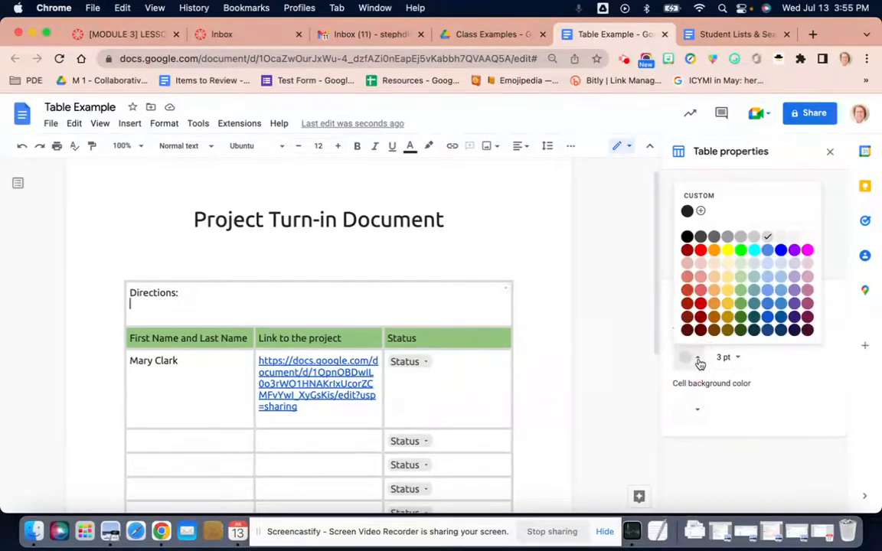
click(808, 242)
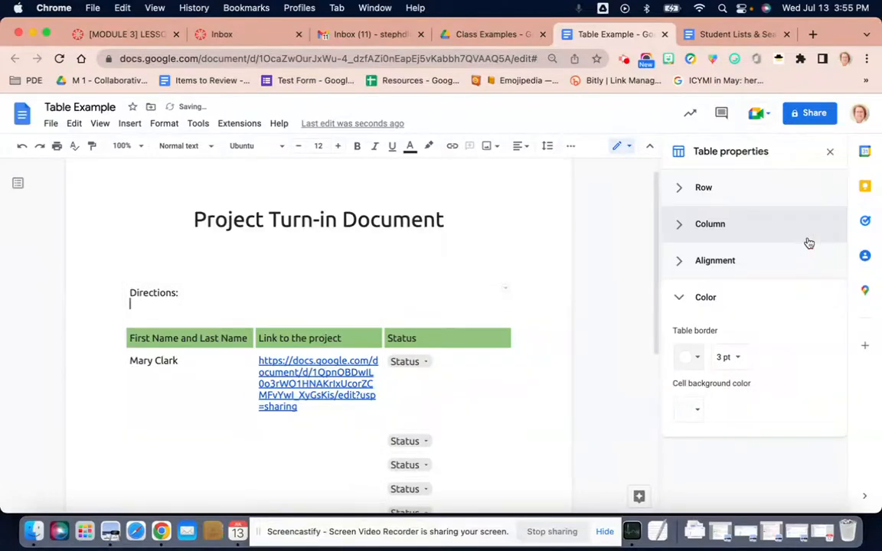
click(697, 360)
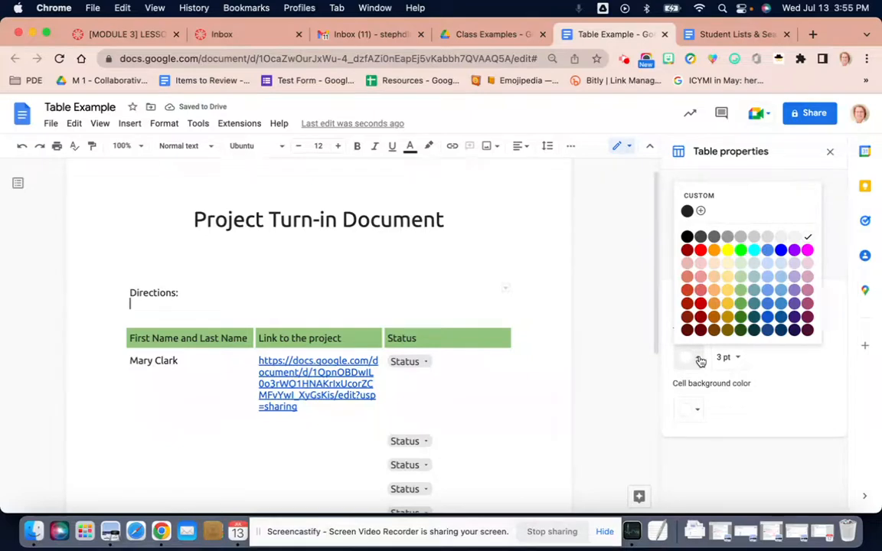
click(779, 240)
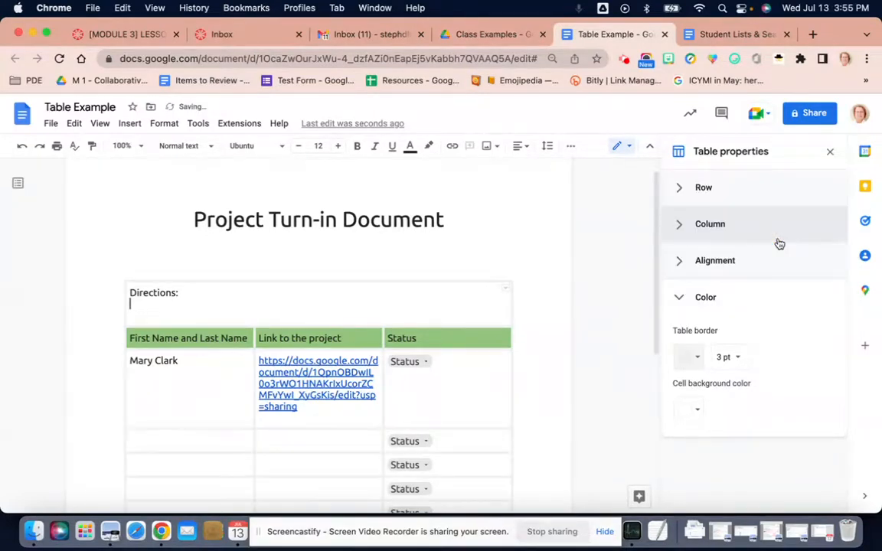
click(700, 360)
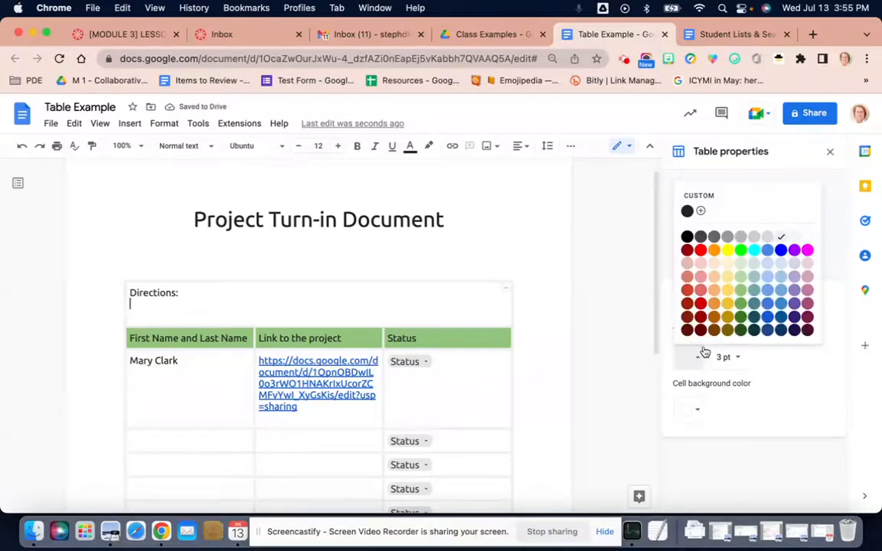
click(768, 238)
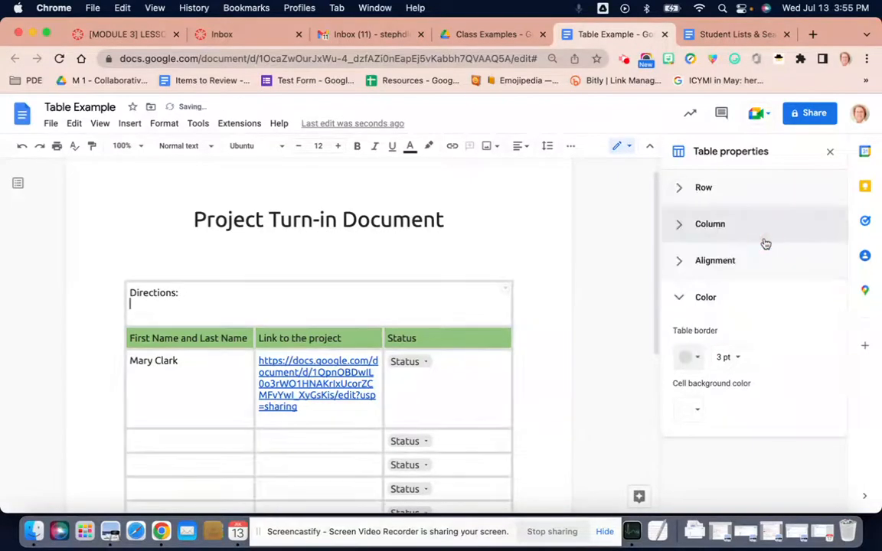
Try a table border width of 0 pt and return it to 3 pt.
click(738, 360)
click(744, 237)
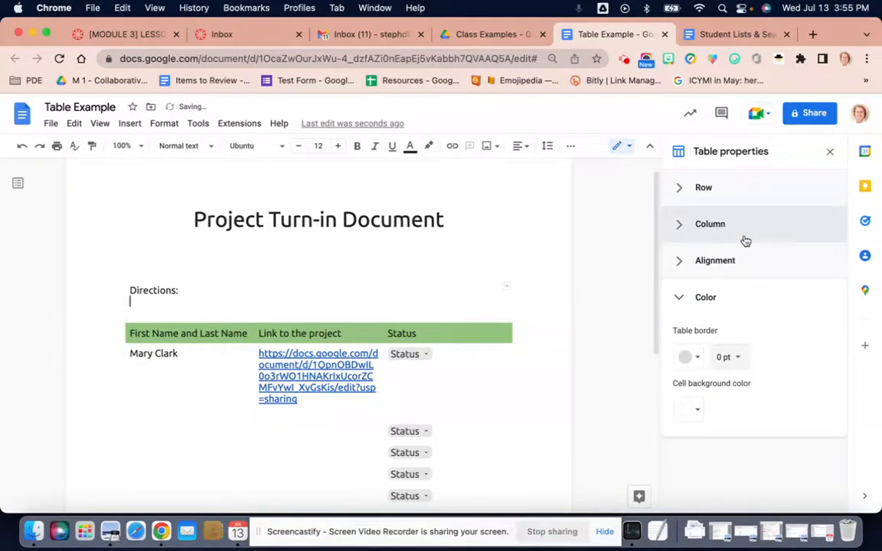
click(738, 357)
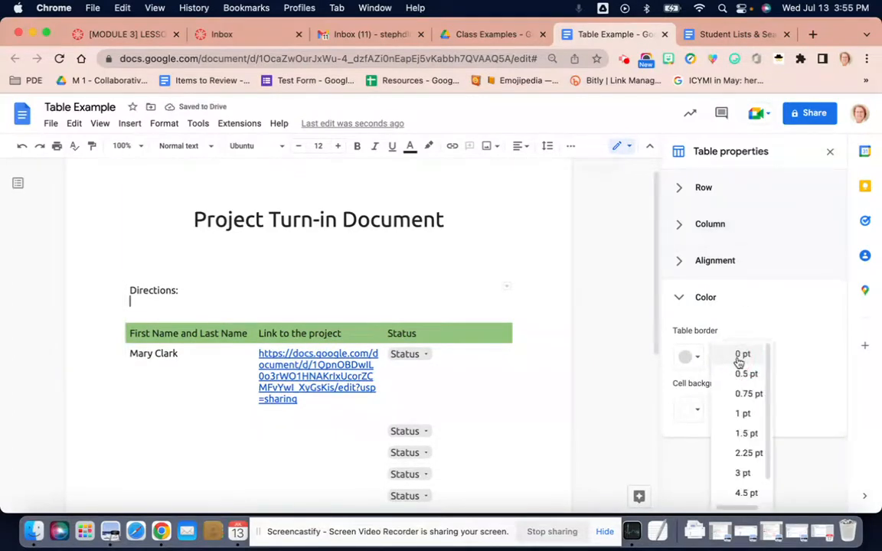
click(742, 474)
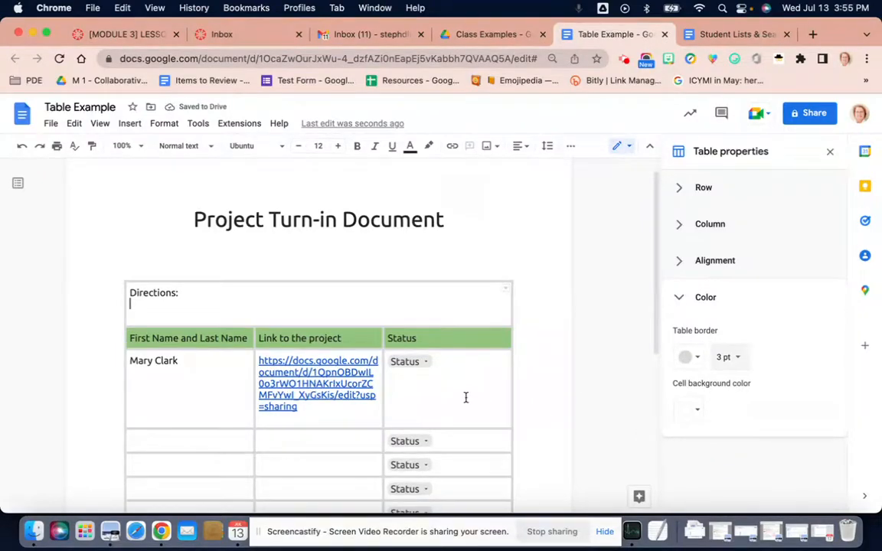
Center the "Directions:" line in the merged first row of the table.
click(247, 293)
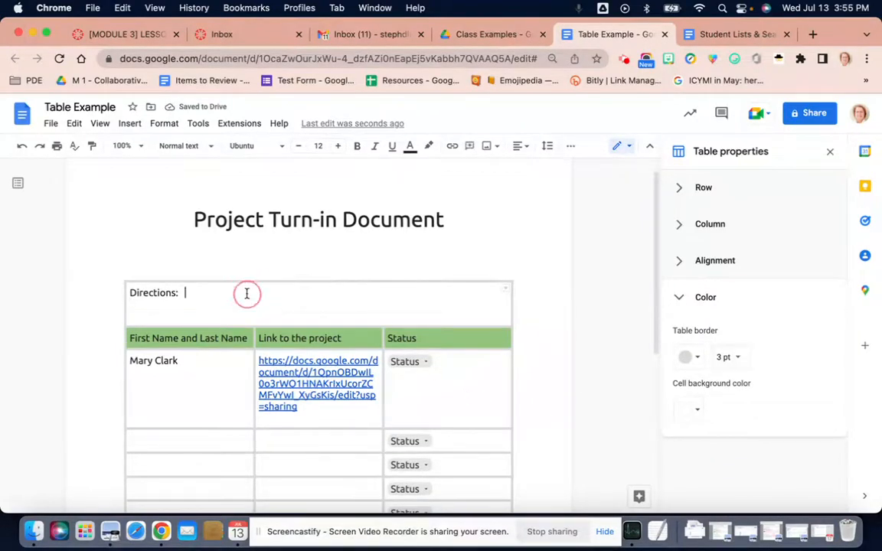
click(528, 148)
click(487, 170)
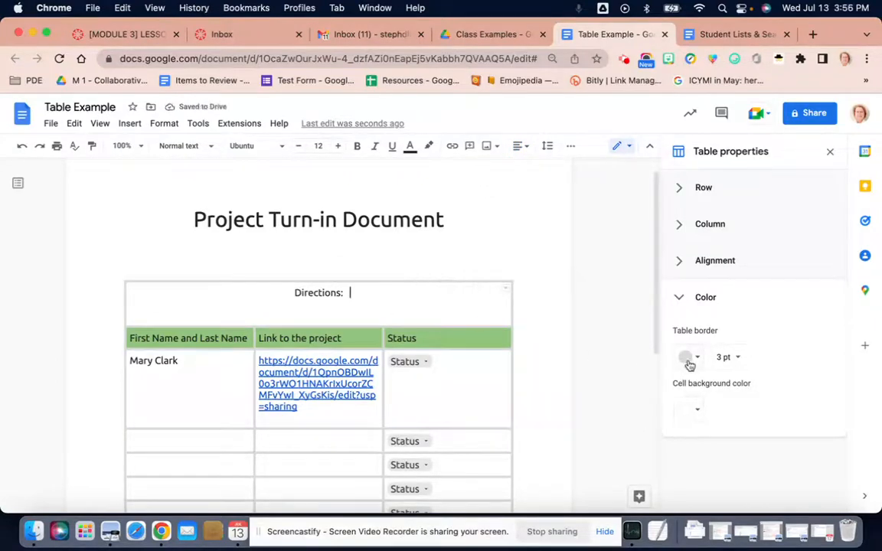
Fill the merged "Directions:" row with the darkest green as its cell background color.
click(698, 411)
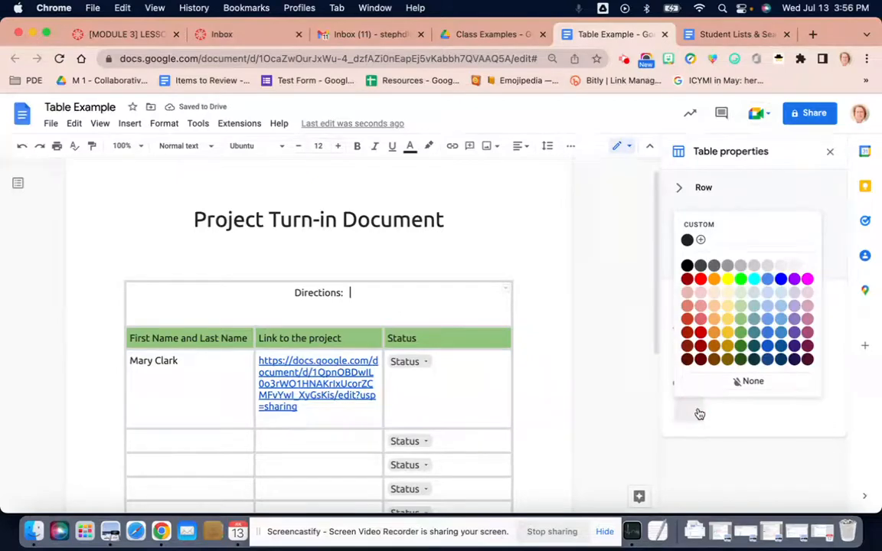
click(741, 360)
click(494, 402)
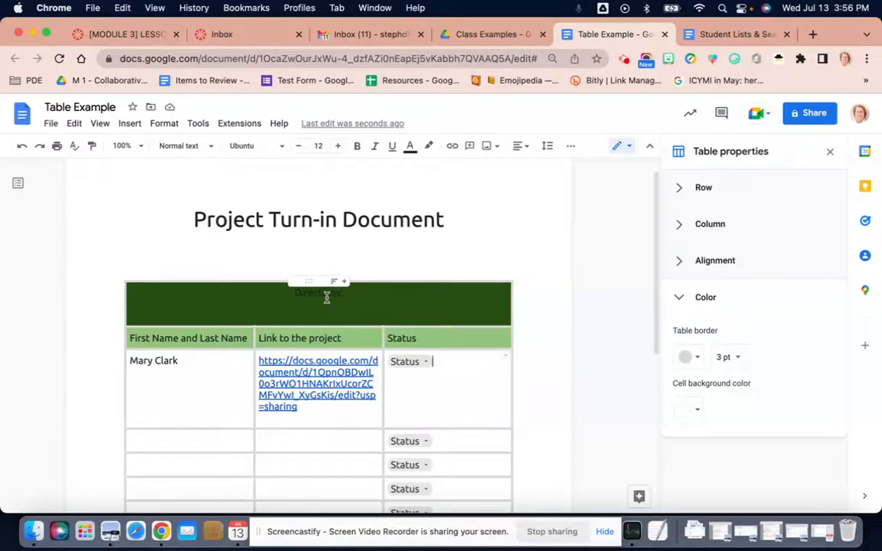
Change the text color of "Directions:" in the first row to a very light gray.
click(288, 294)
drag(288, 294, 354, 294)
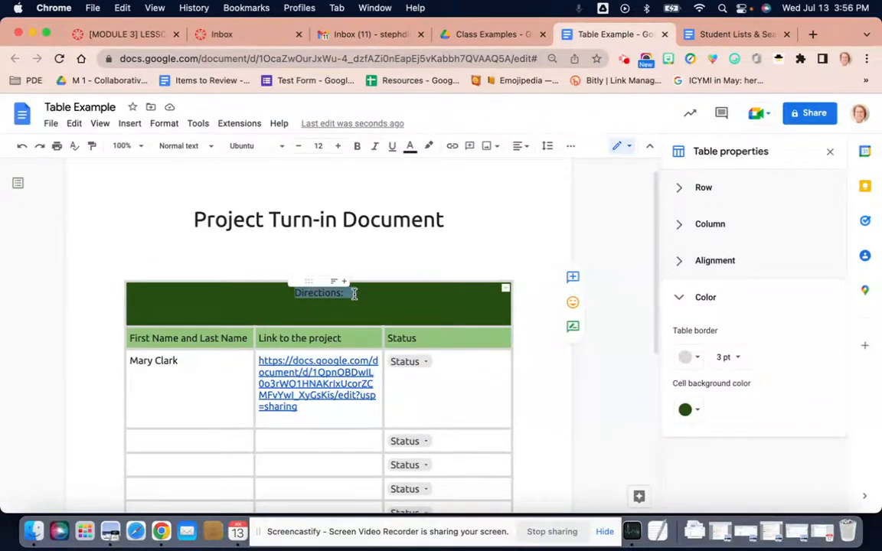
click(410, 147)
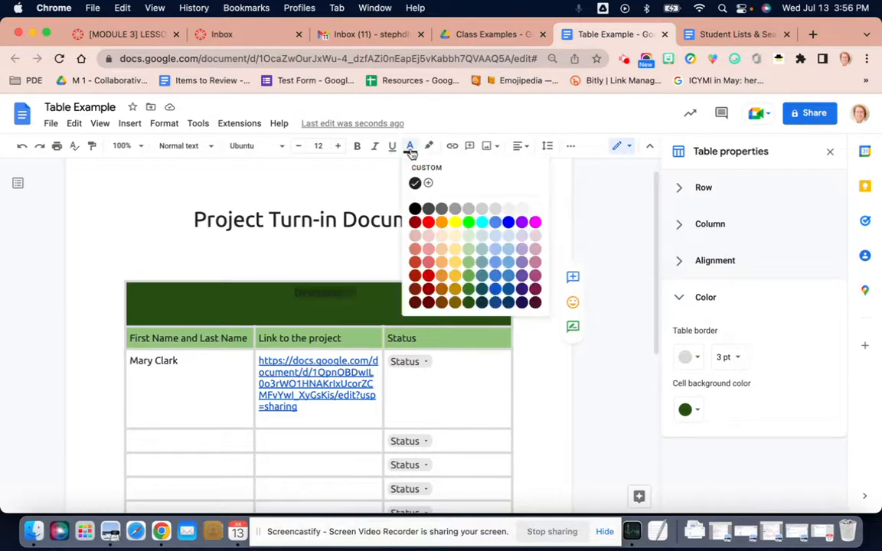
click(506, 208)
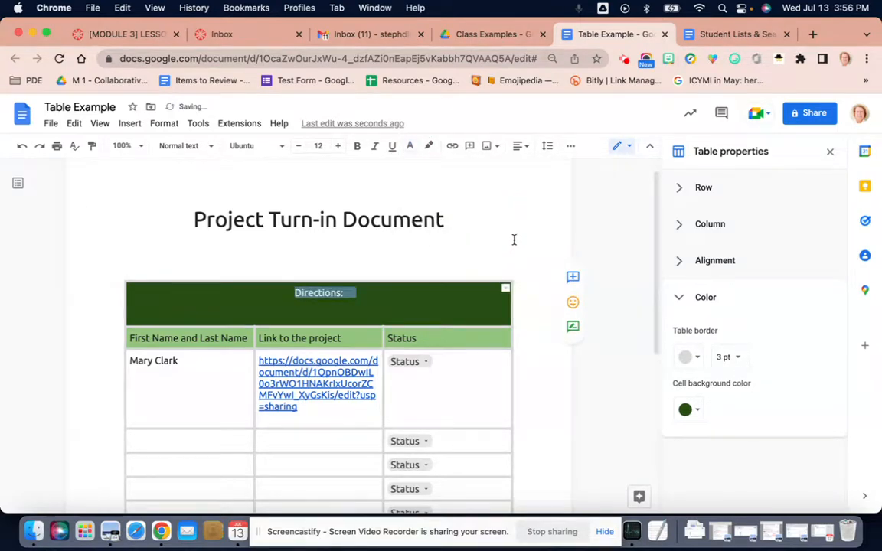
click(514, 240)
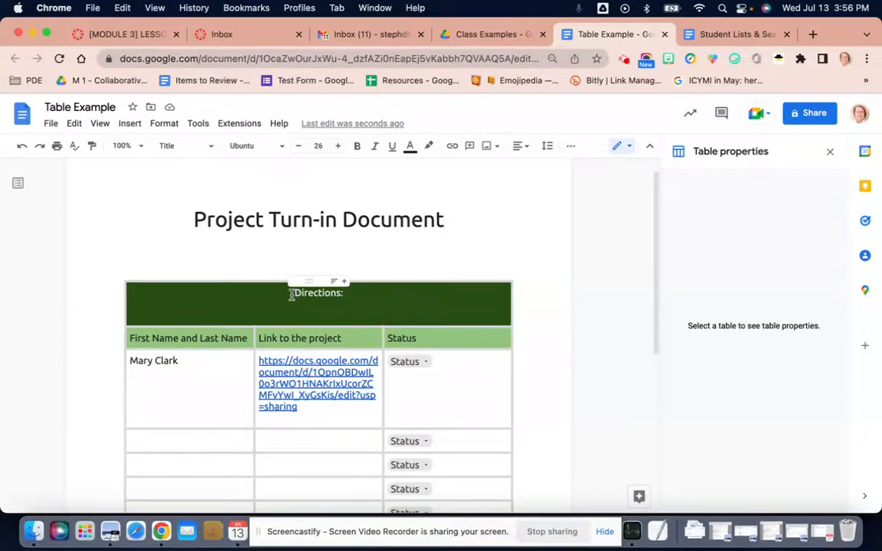
Set the font size of the "Directions:" row and the header row to 14.
drag(292, 295, 426, 337)
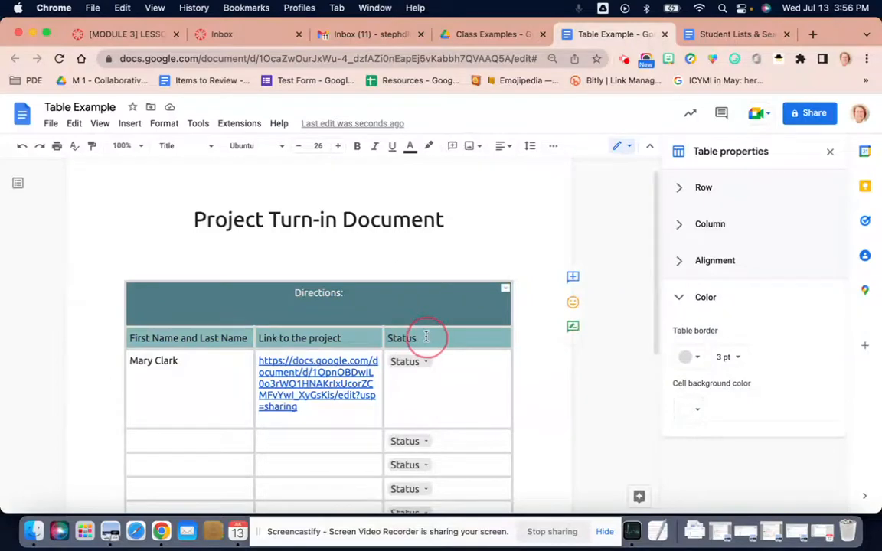
click(323, 147)
click(319, 267)
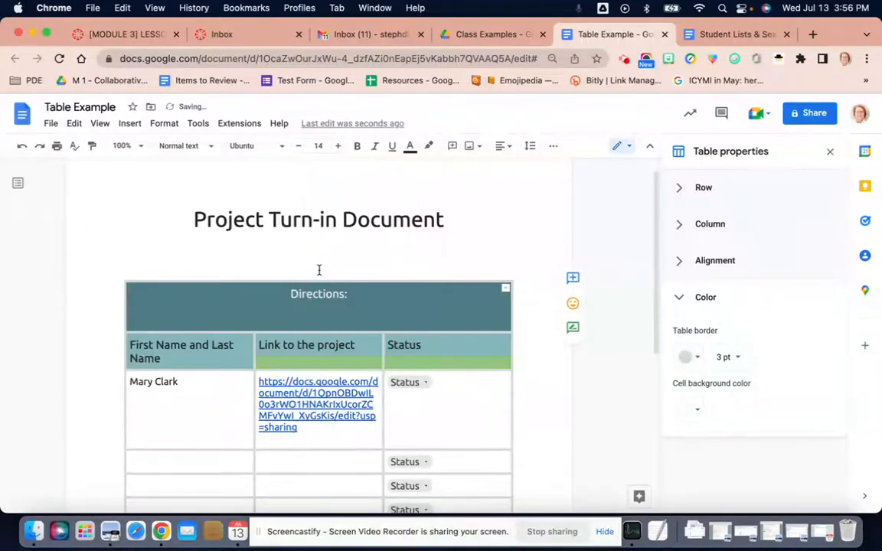
click(337, 315)
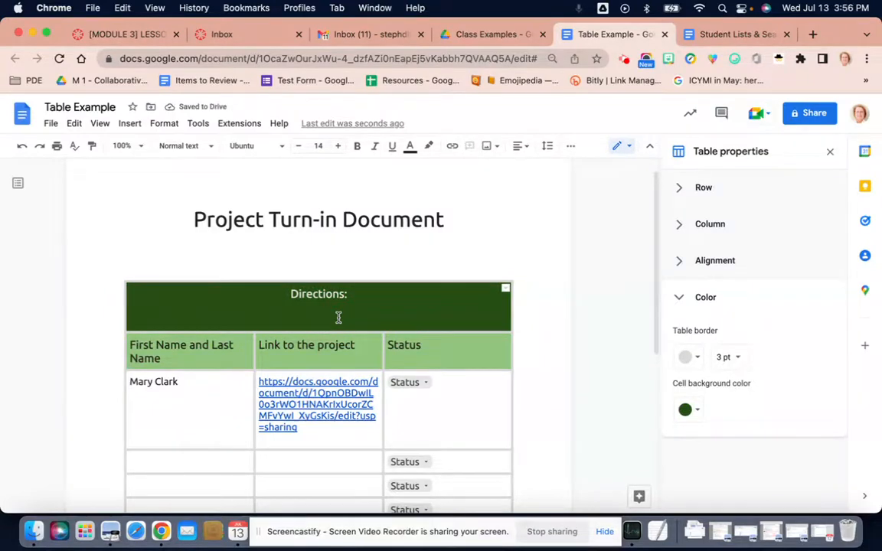
Search the web for "project clipart" and insert the picture of people meeting around a table before "Directions:".
scroll(338, 318, down, 3)
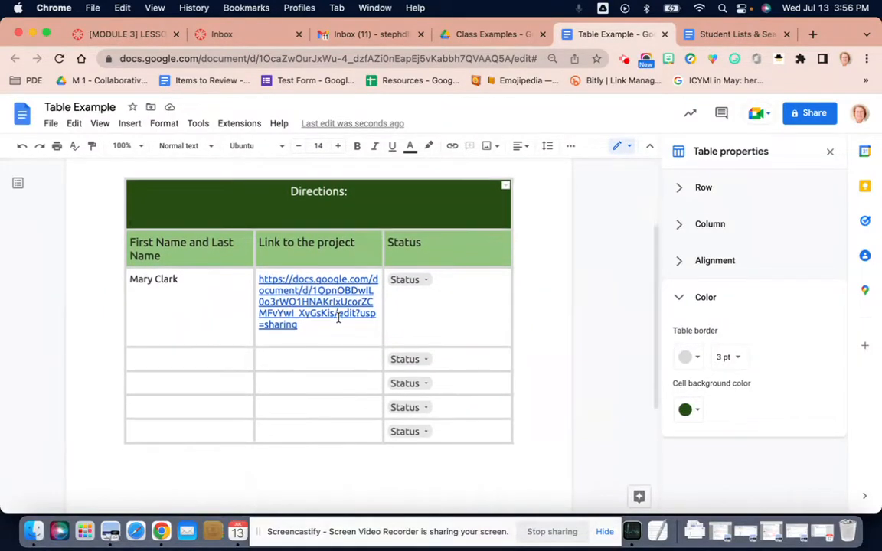
scroll(306, 291, up, 2)
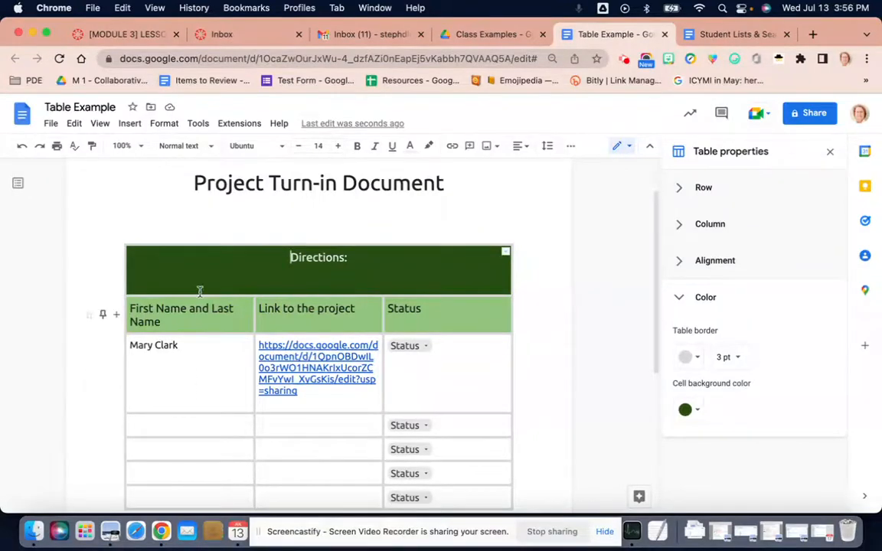
click(130, 123)
mouse_move(142, 147)
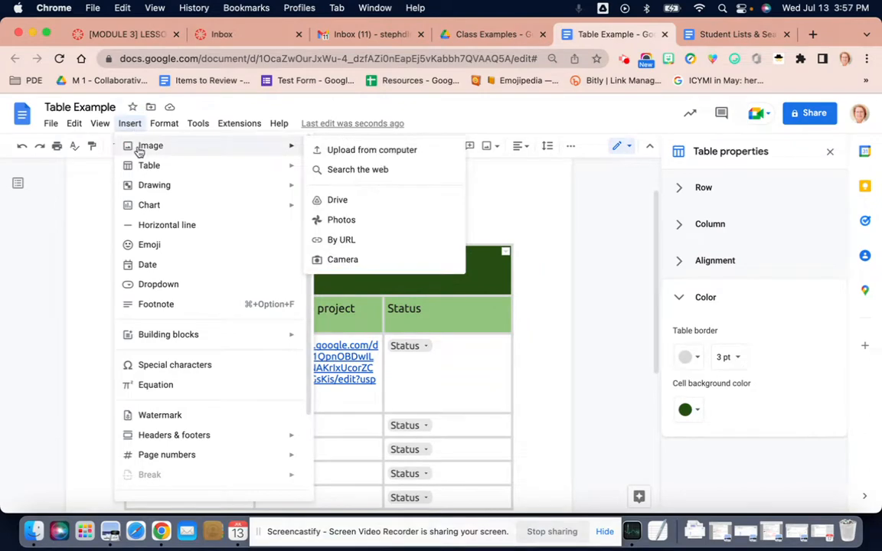
click(345, 170)
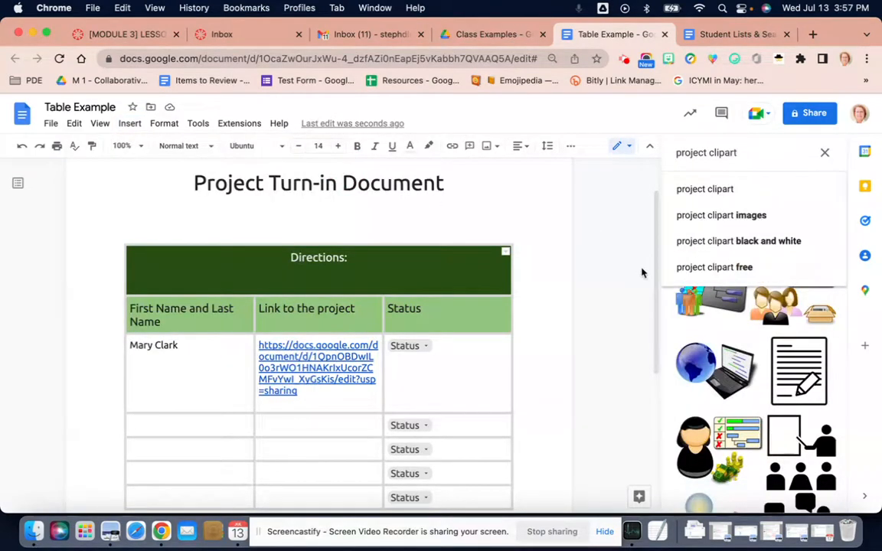
click(671, 326)
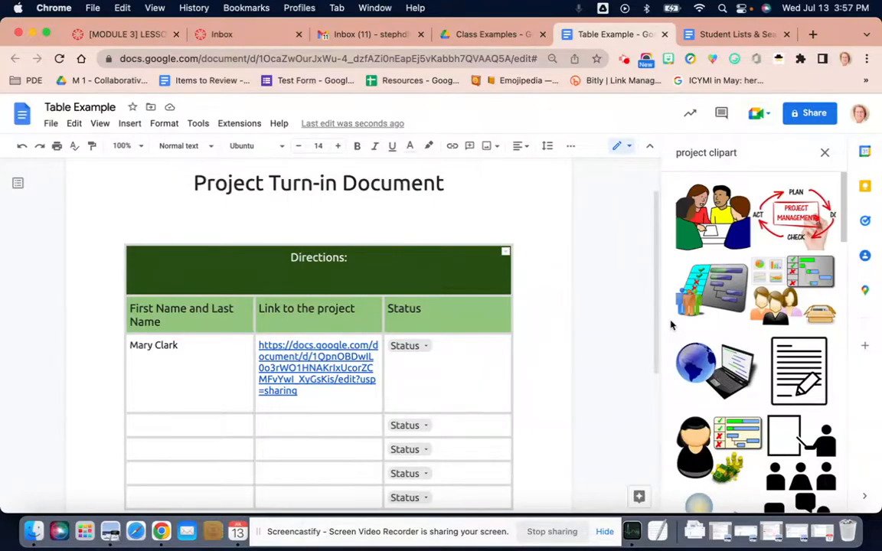
click(703, 236)
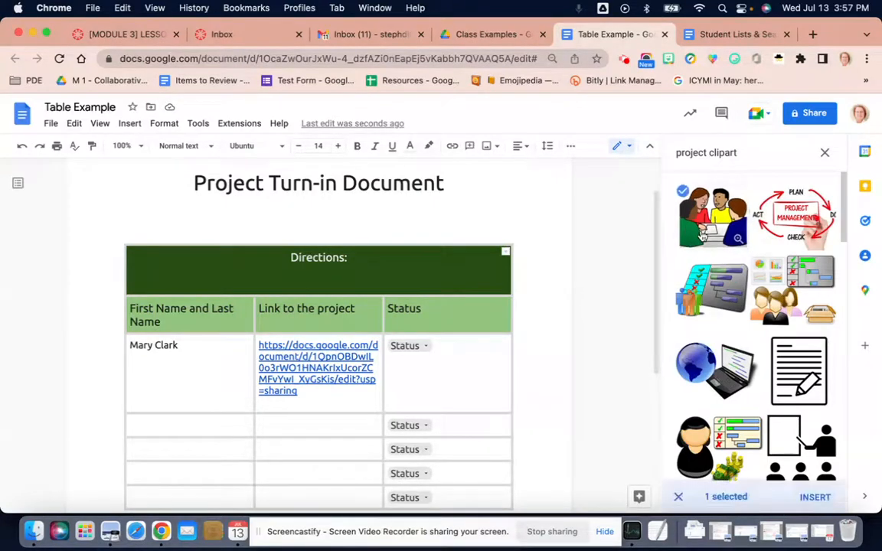
click(814, 499)
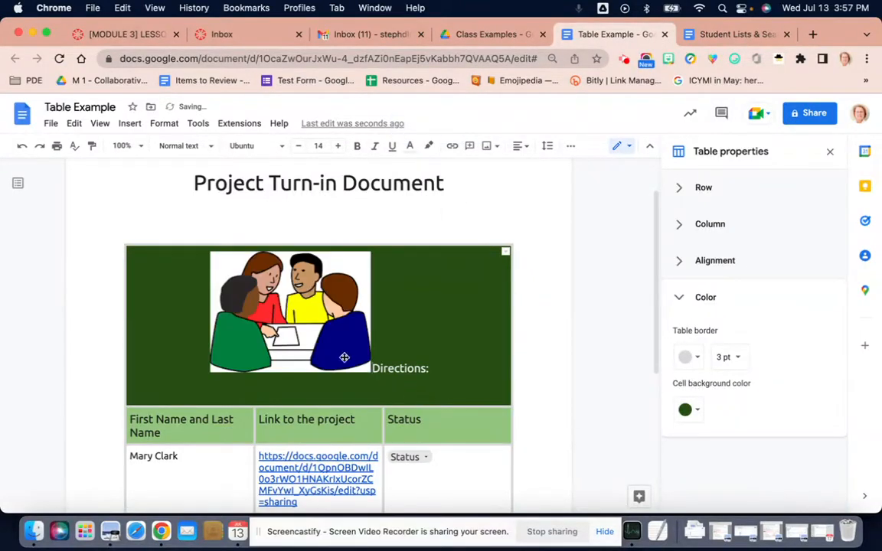
Shrink the clipart to about a third of its width, wrap text around it and place it at the left end of the "Directions:" row.
click(344, 358)
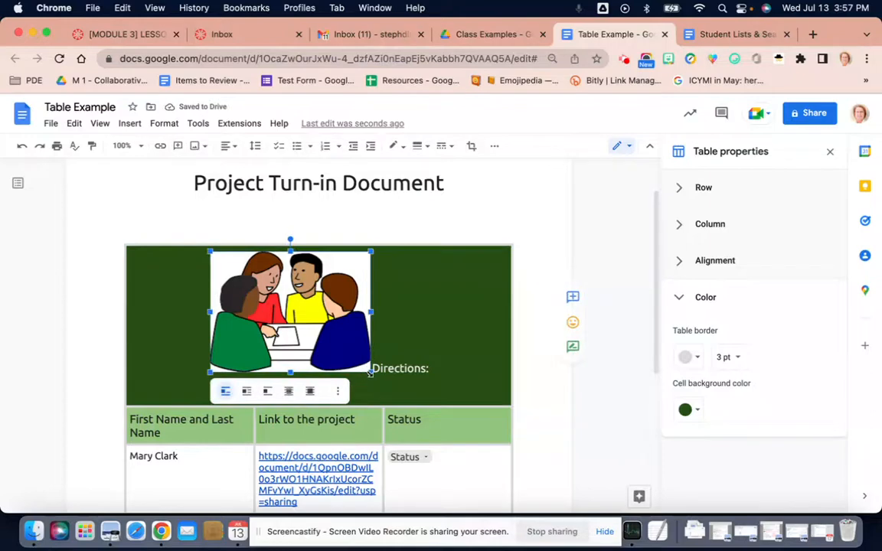
drag(371, 372, 220, 291)
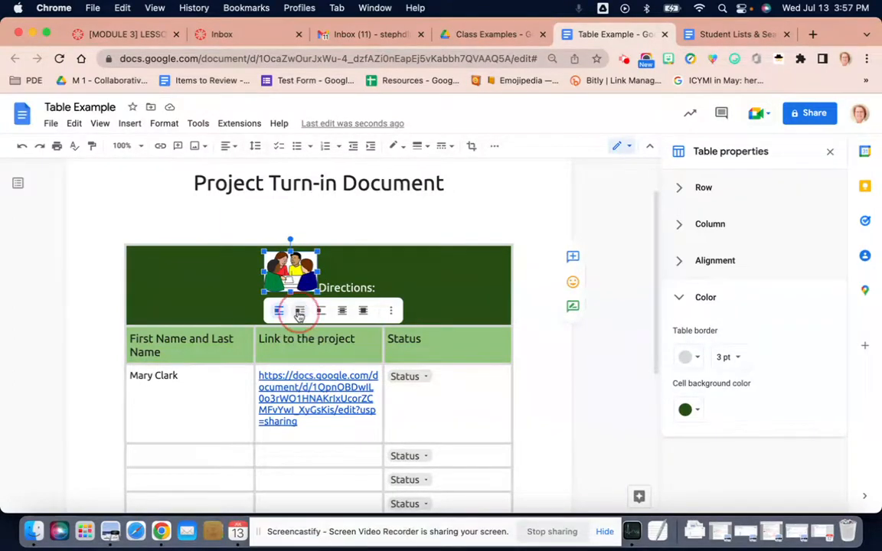
click(300, 313)
drag(291, 274, 151, 271)
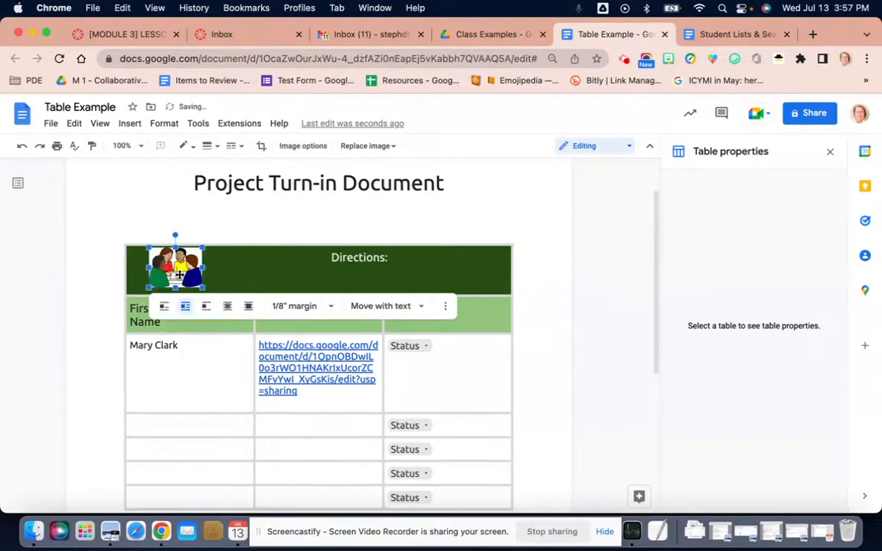
Left-align the "Directions:" text so that it sits beside the clipart.
click(271, 272)
click(329, 262)
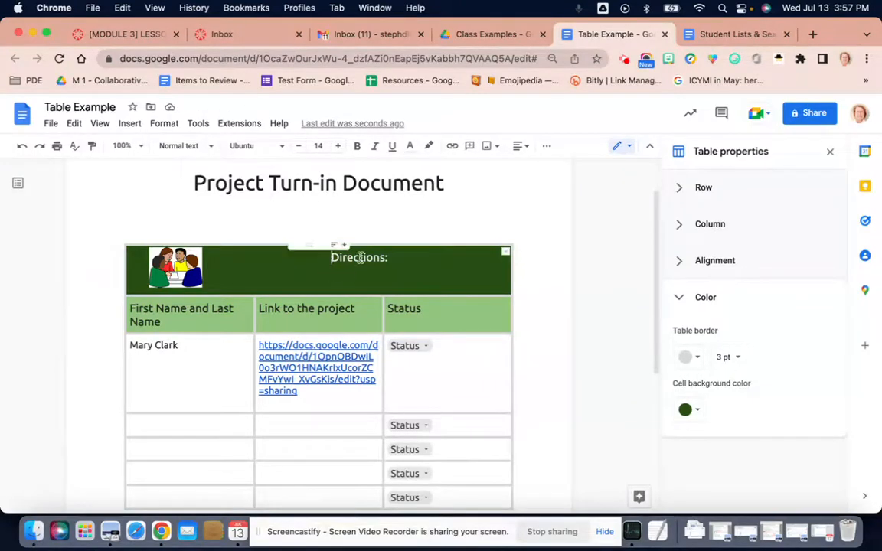
click(523, 148)
click(468, 170)
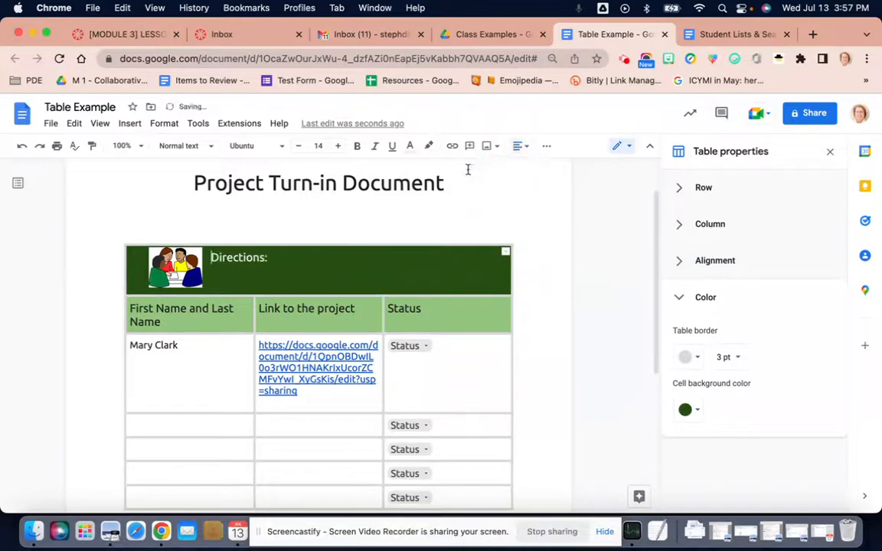
click(348, 258)
scroll(219, 437, down, 1)
scroll(219, 437, down, 3)
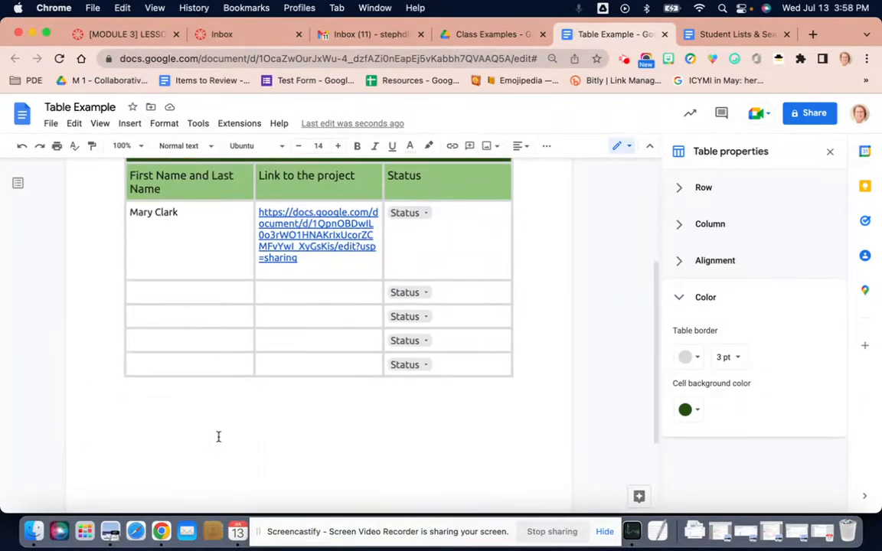
right_click(215, 370)
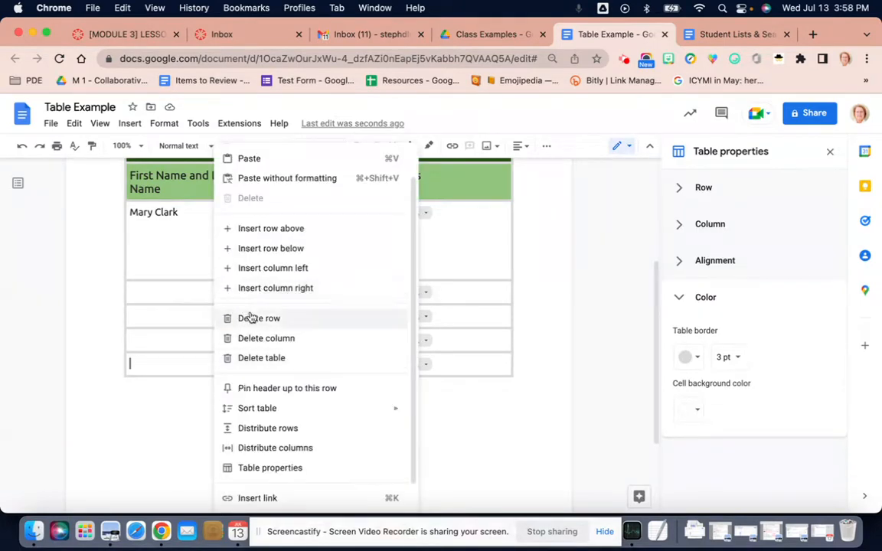
click(197, 373)
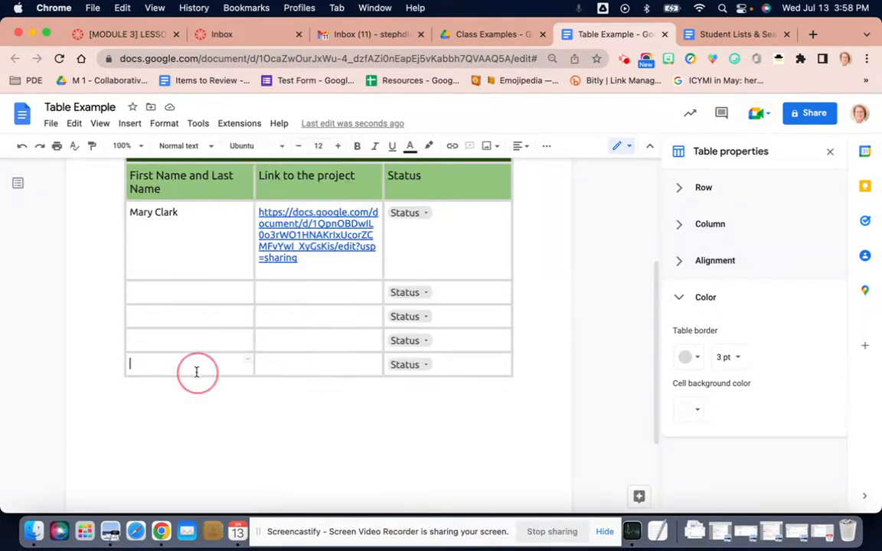
scroll(470, 226, up, 2)
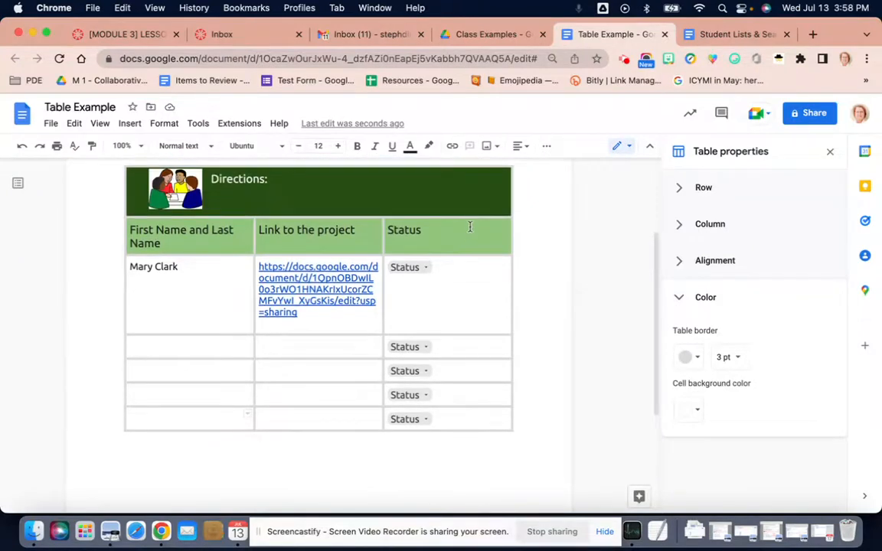
Pin the "Directions:" row as the table's header row.
right_click(471, 239)
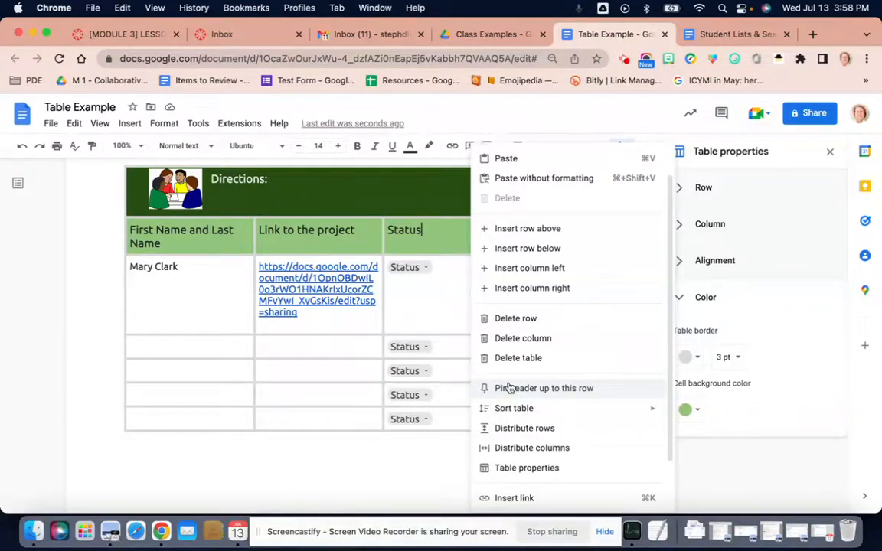
click(429, 198)
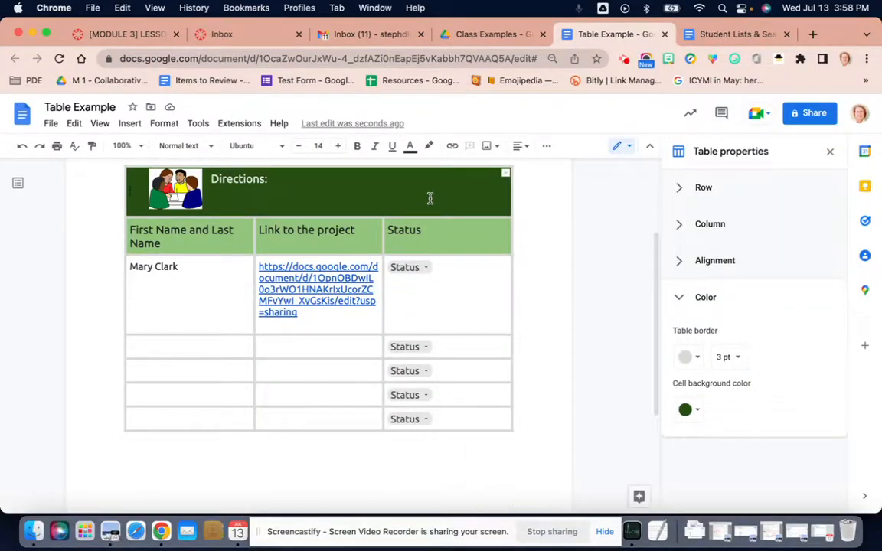
right_click(430, 198)
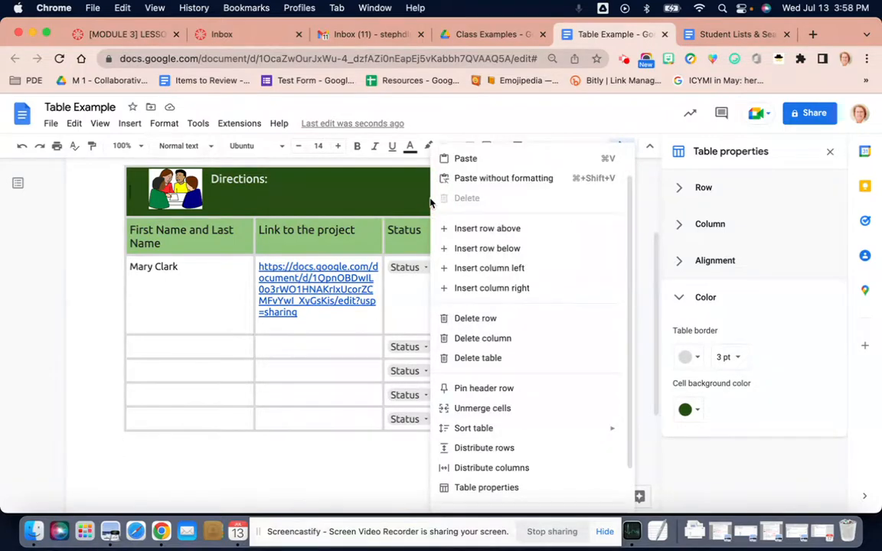
click(477, 387)
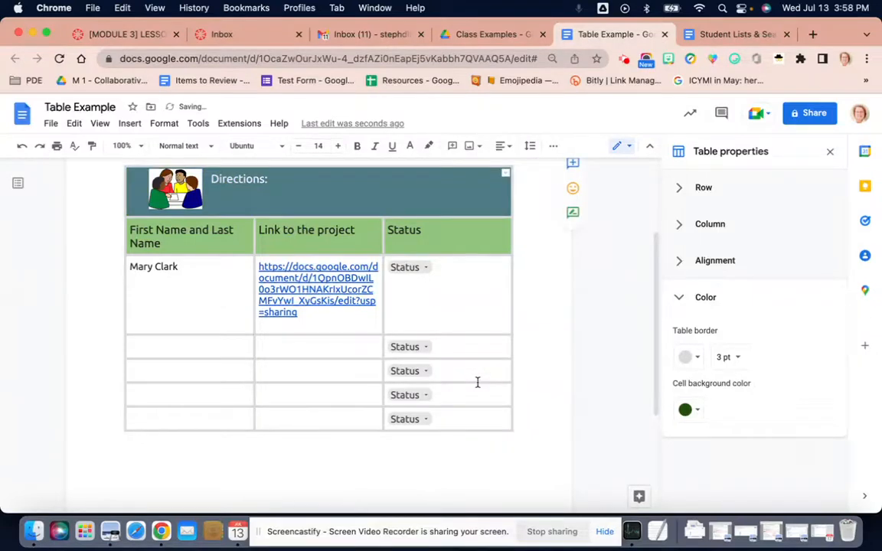
Add empty rows with status dropdowns at the end of the table until it continues on a second page.
scroll(477, 382, down, 5)
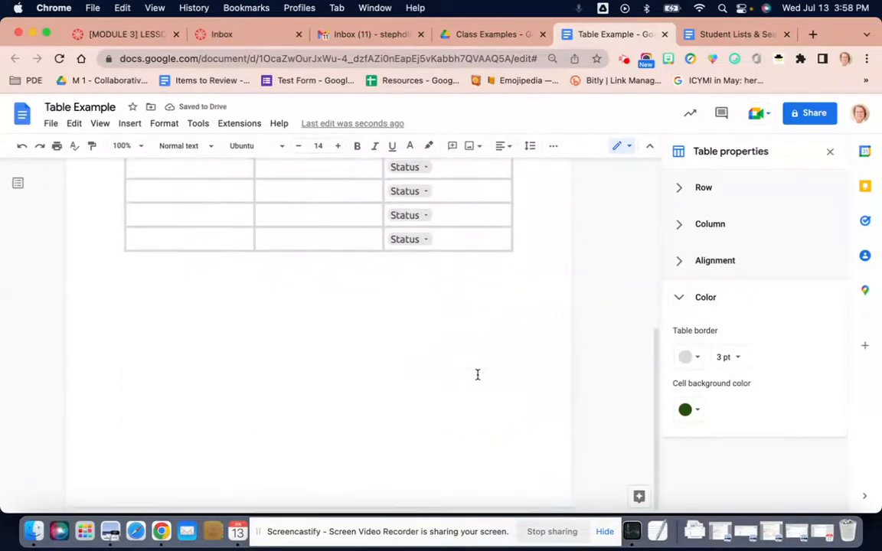
click(472, 240)
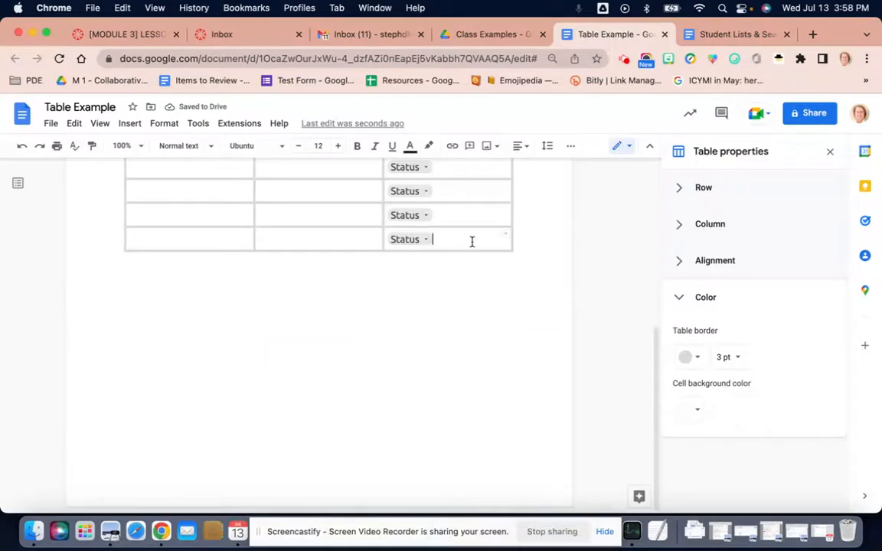
key(Tab)
key(Tab)
key(Tab)
key(Tab)
key(Tab)
key(Tab)
key(Tab)
key(Tab)
key(Tab)
key(Tab)
key(Tab)
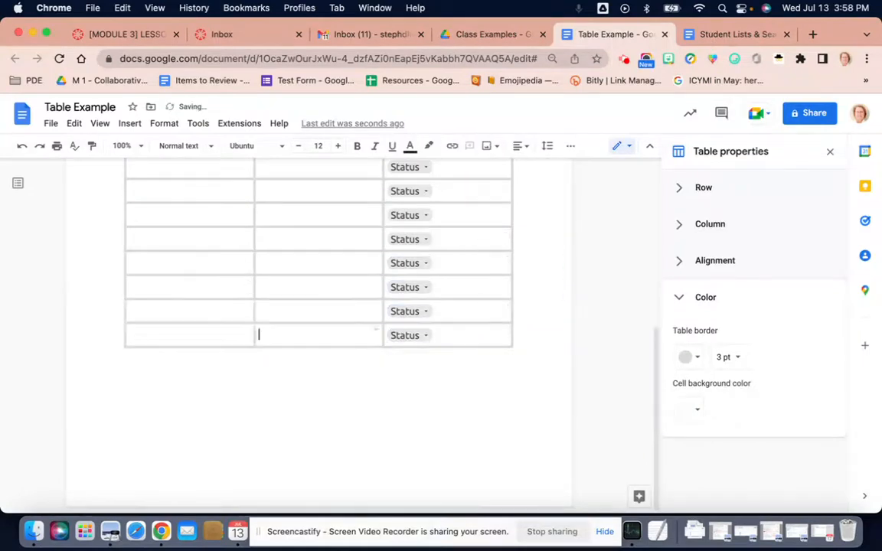
key(Tab)
key(Tab)
key(Tab)
key(Tab)
key(Tab)
key(Tab)
key(Tab)
key(Tab)
key(Tab)
key(Tab)
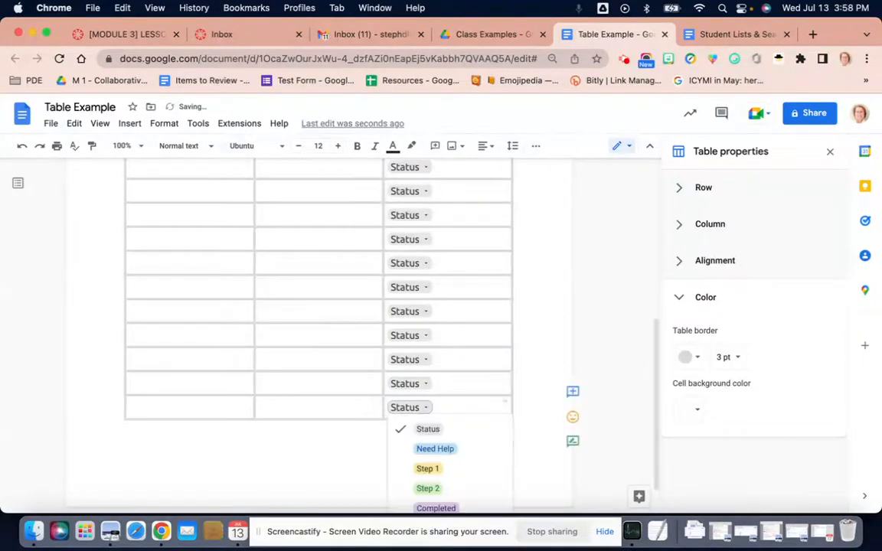
key(Tab)
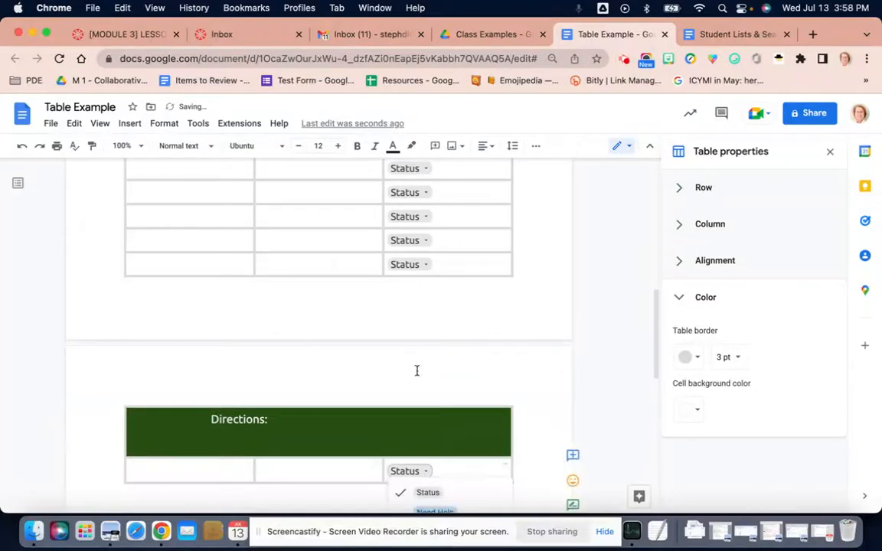
Pin the table header up to the light green row with the column titles.
scroll(413, 427, up, 10)
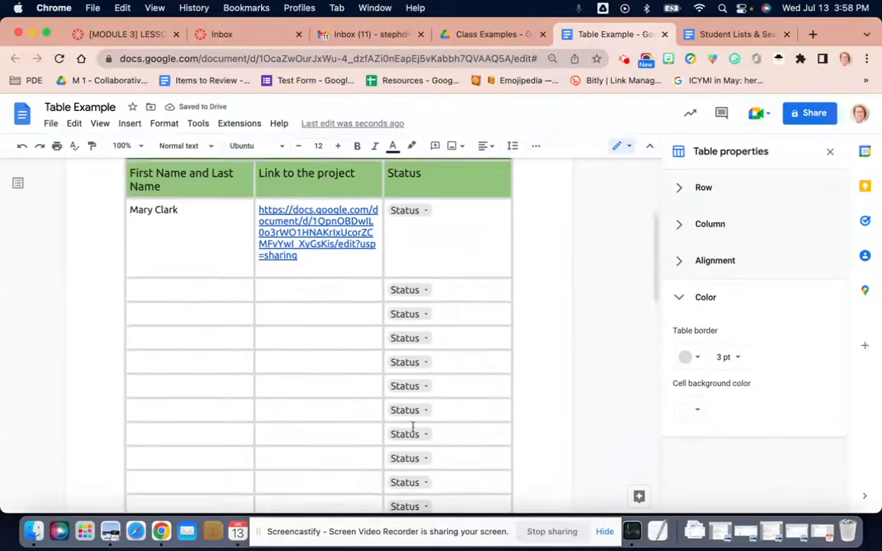
click(474, 275)
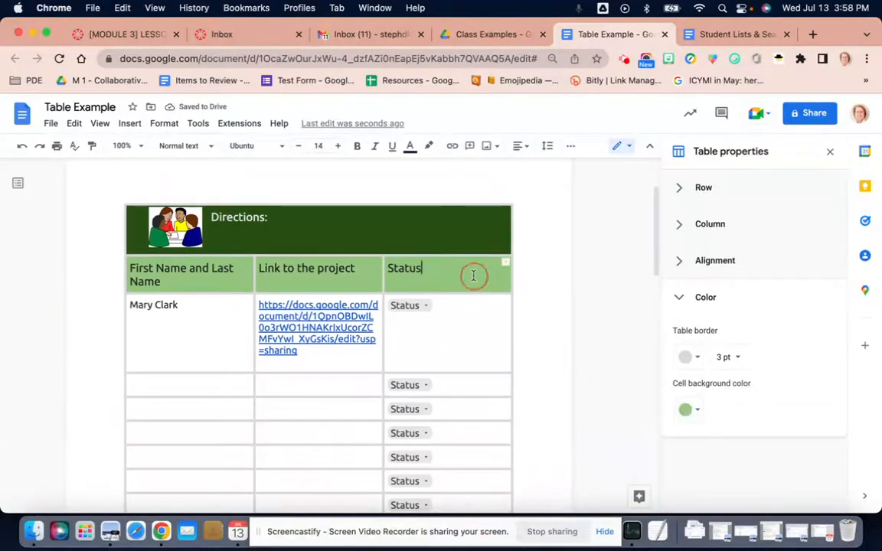
right_click(474, 278)
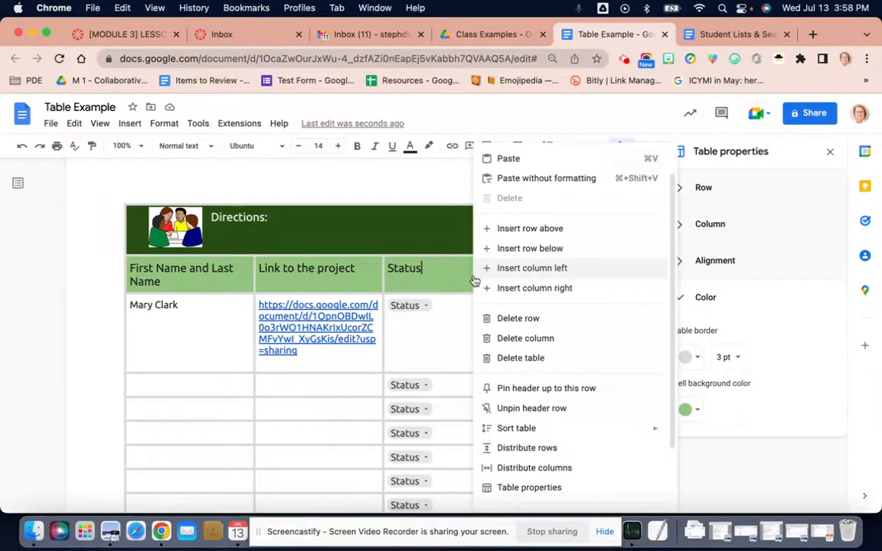
click(523, 389)
Add four more rows at the end of the table on the second page.
scroll(491, 394, down, 10)
scroll(491, 394, down, 3)
click(484, 323)
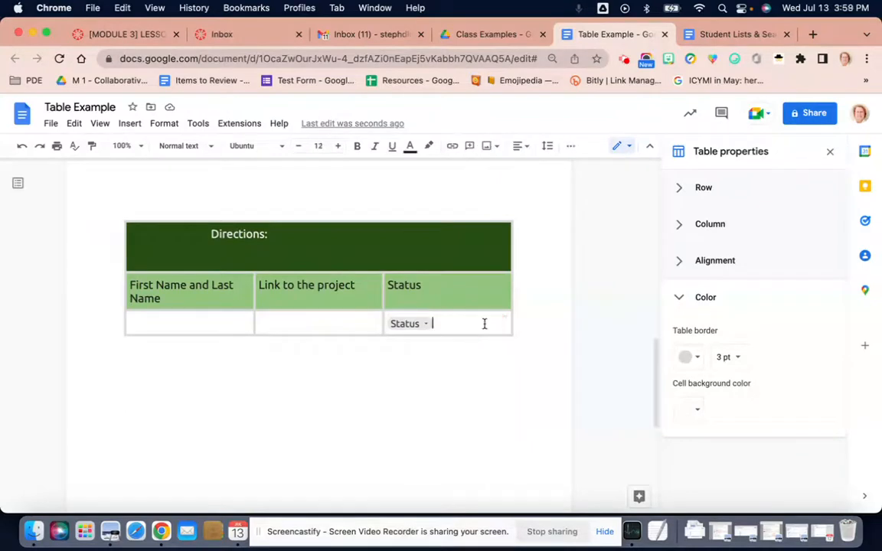
key(Tab)
key(Tab)
key(Tab)
key(Tab)
key(Tab)
key(Tab)
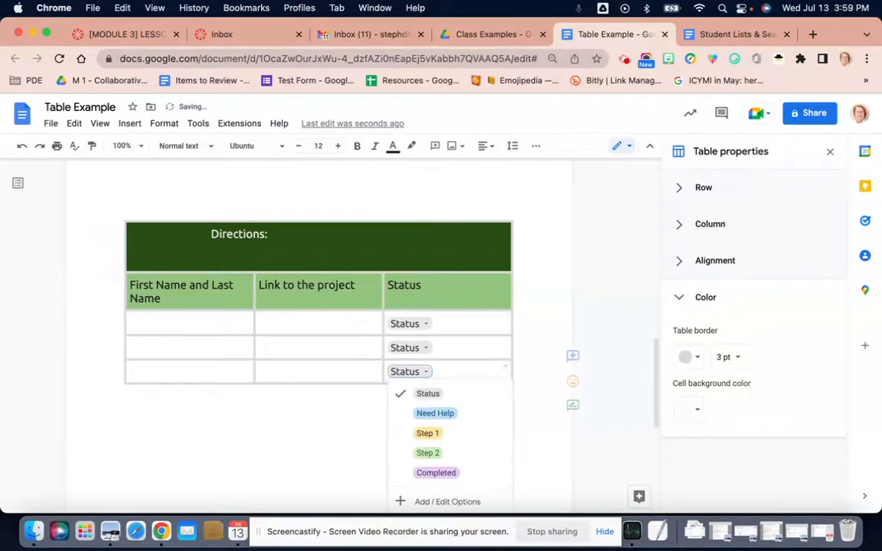
key(Tab)
key(Tab)
key(Tab)
key(Tab)
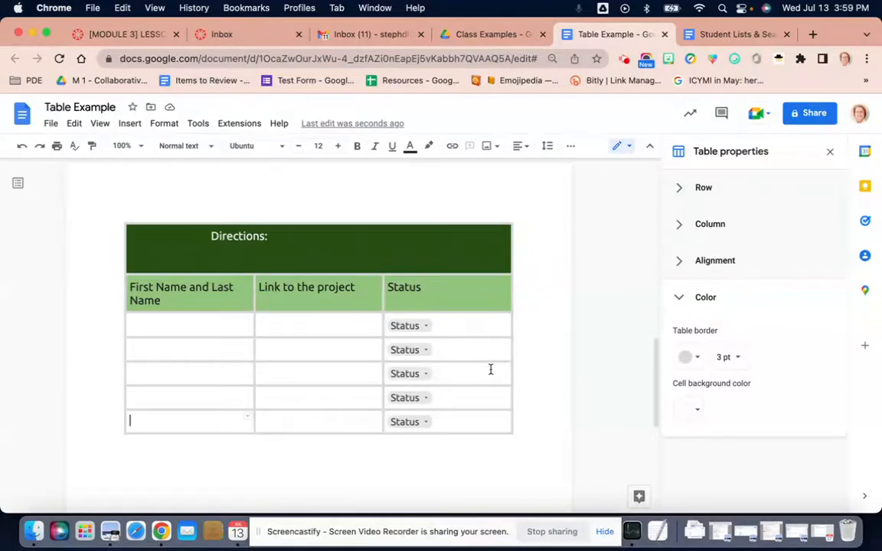
scroll(491, 370, up, 10)
scroll(491, 370, up, 3)
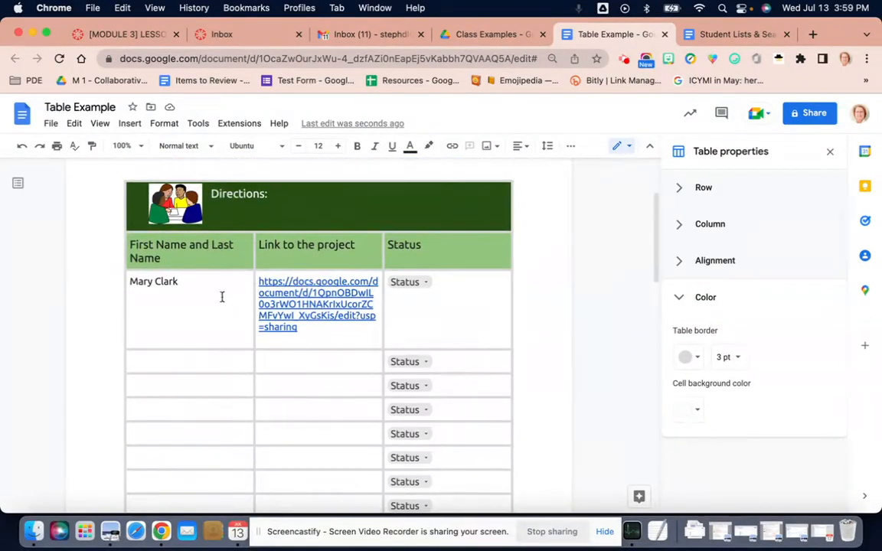
click(213, 288)
click(213, 262)
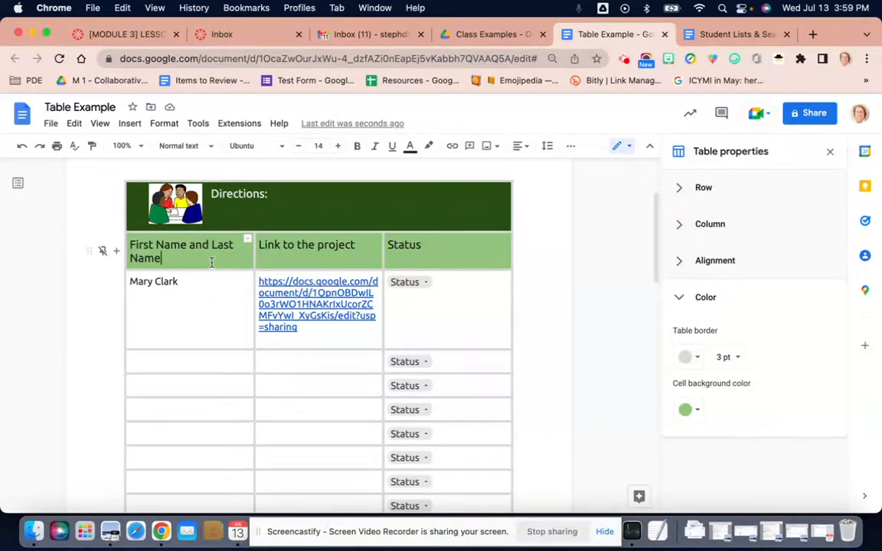
double_click(209, 264)
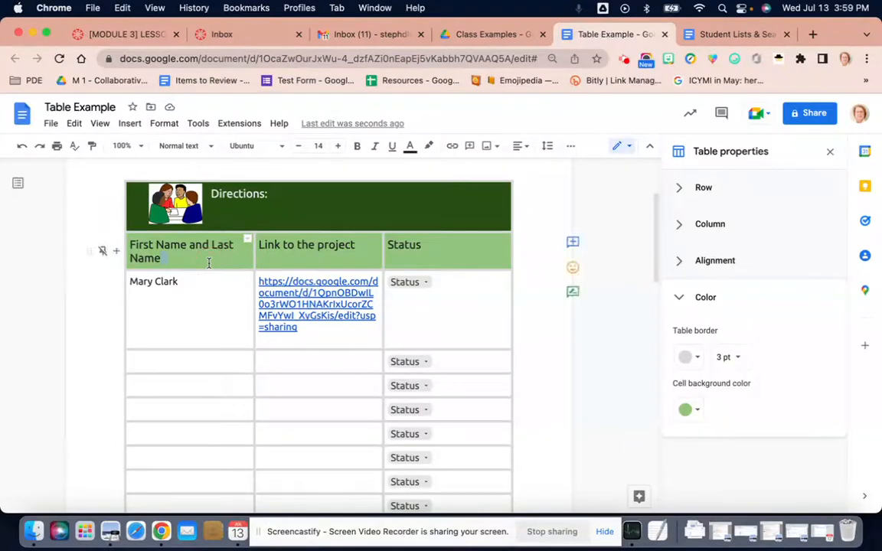
click(204, 280)
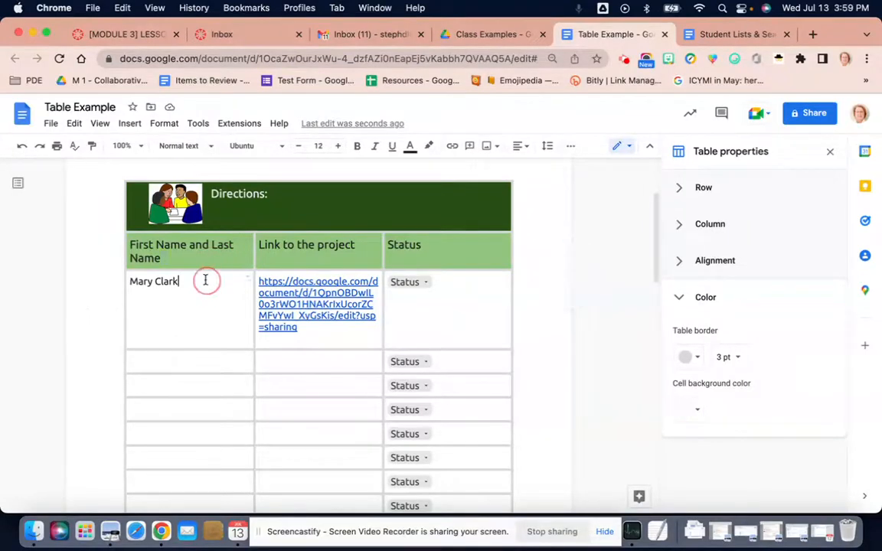
right_click(205, 283)
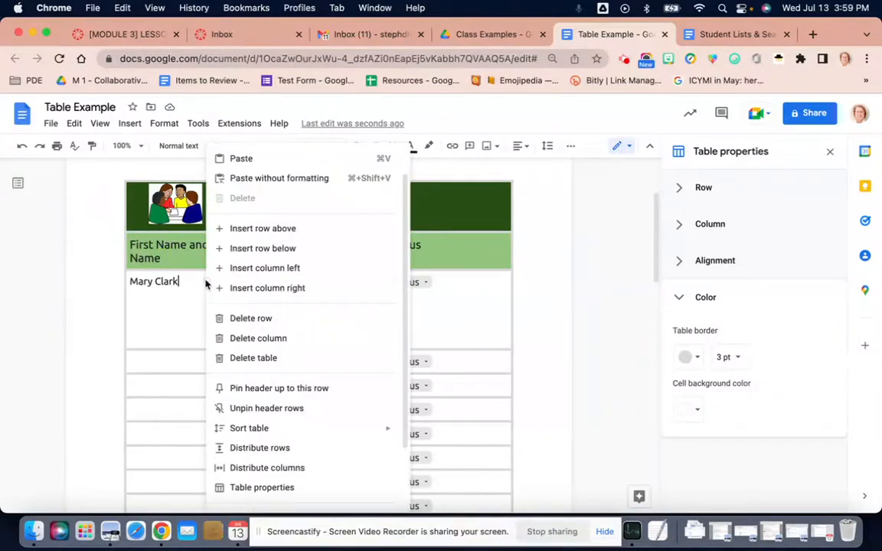
mouse_move(243, 434)
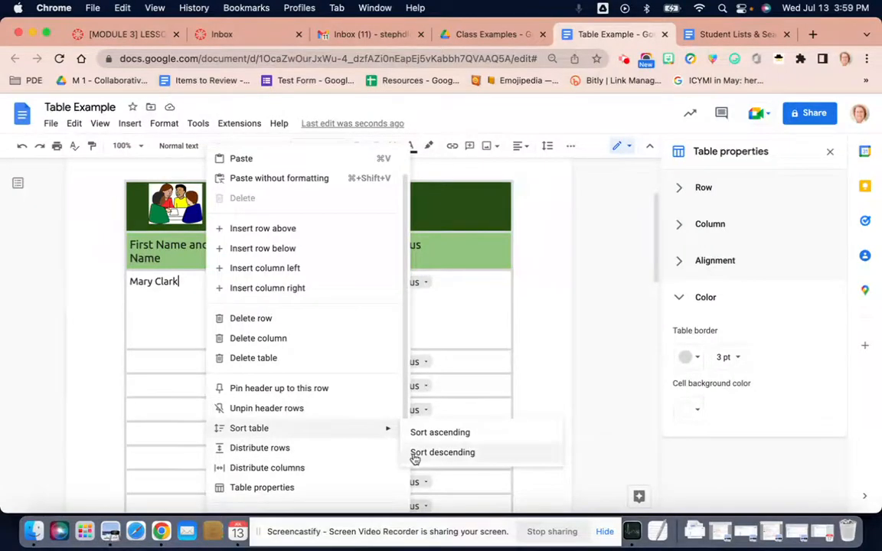
click(170, 330)
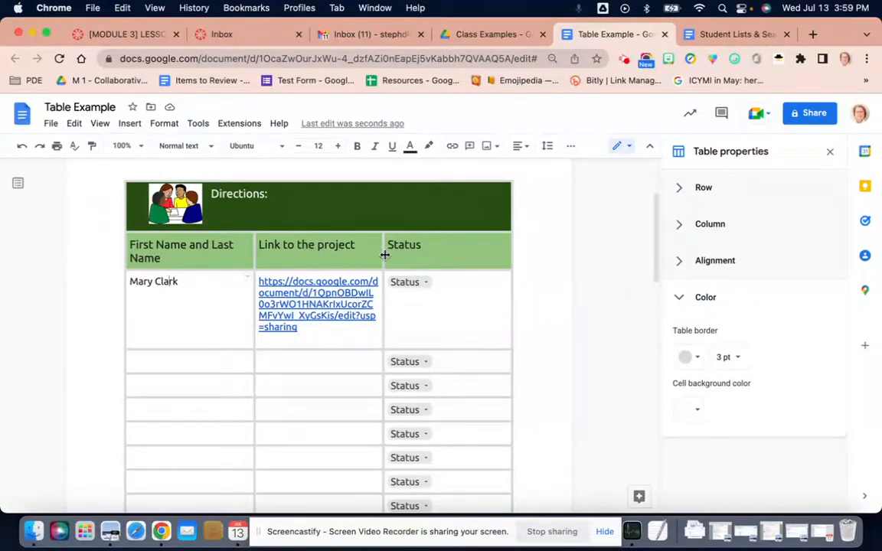
Widen the "Link to the project" column at the Status column's expense and make the first empty row slightly taller.
drag(385, 255, 452, 255)
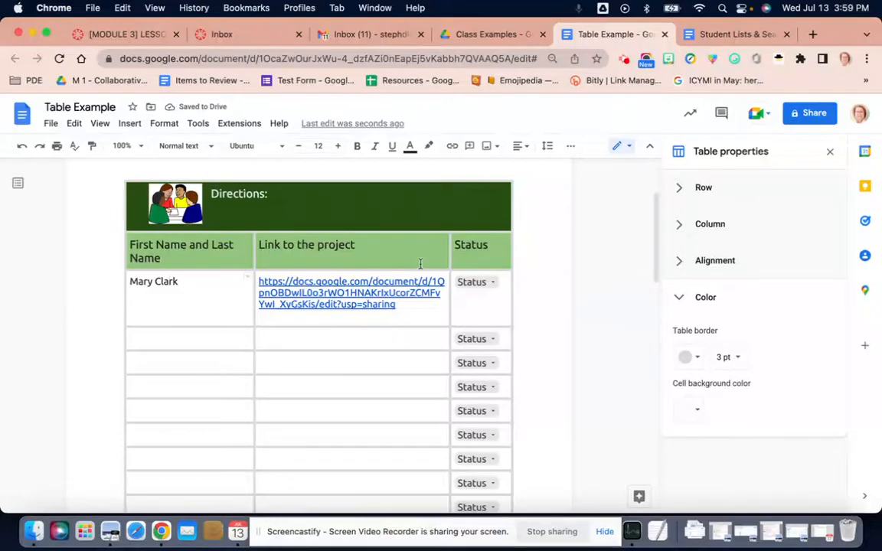
click(166, 281)
mouse_move(325, 350)
mouse_down()
mouse_move(325, 369)
mouse_move(322, 352)
mouse_up()
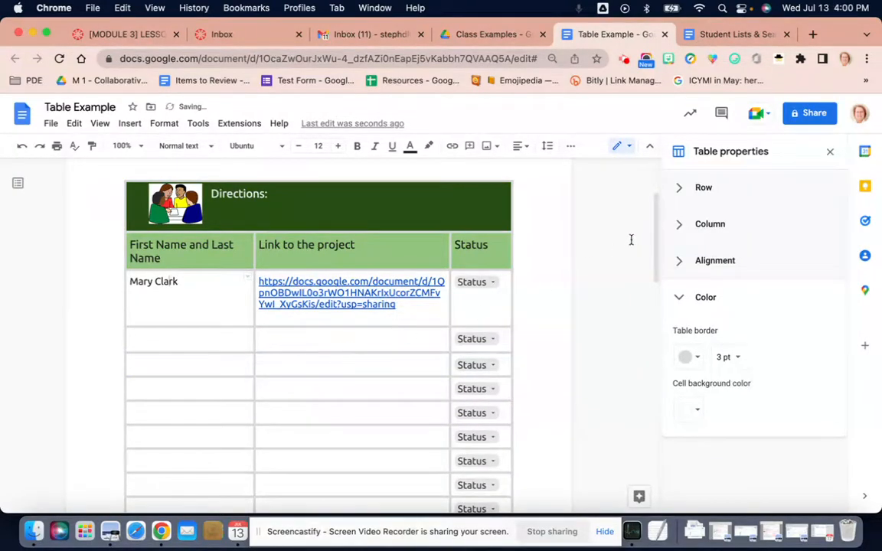
Examine the row and column settings in the table properties for the student rows and the "Directions:" row.
click(682, 191)
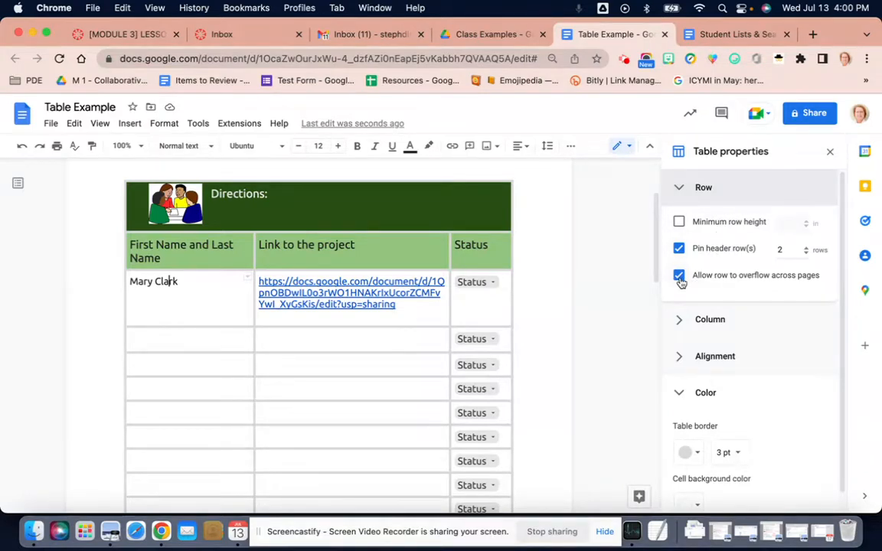
scroll(419, 479, down, 5)
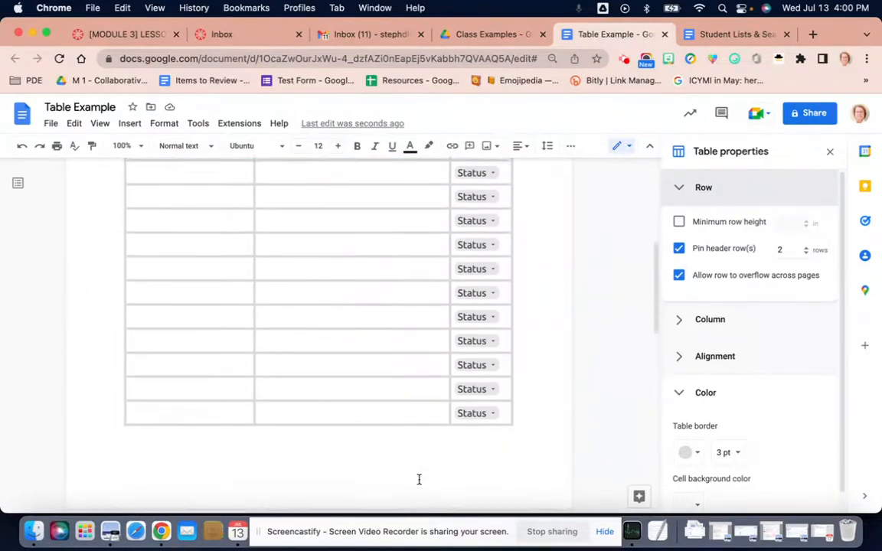
click(405, 412)
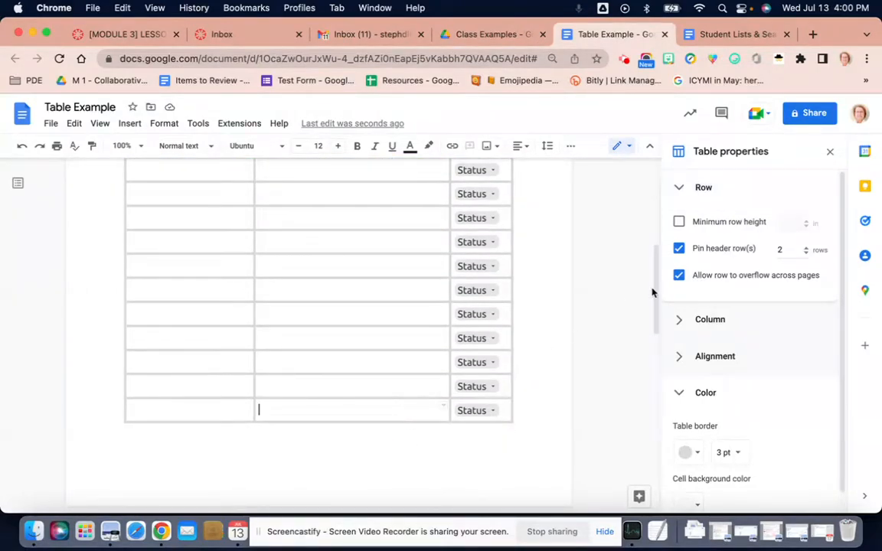
click(680, 322)
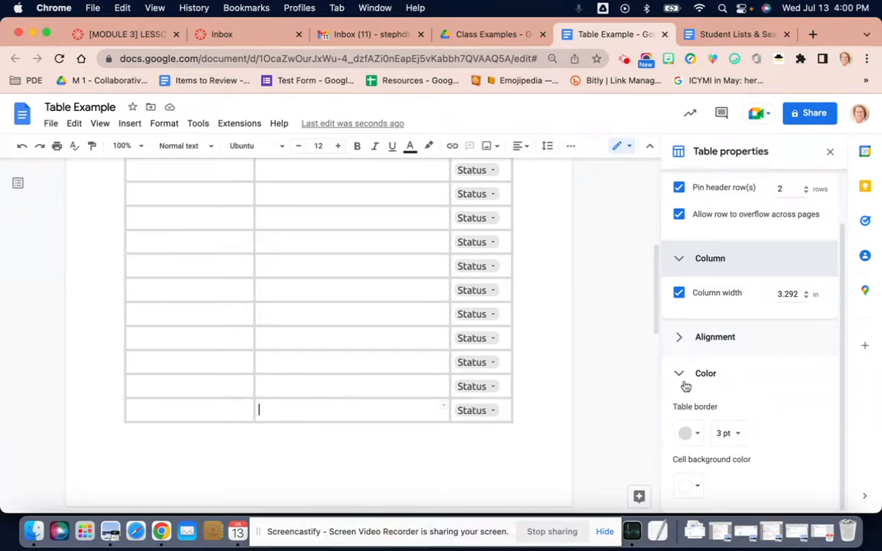
click(680, 260)
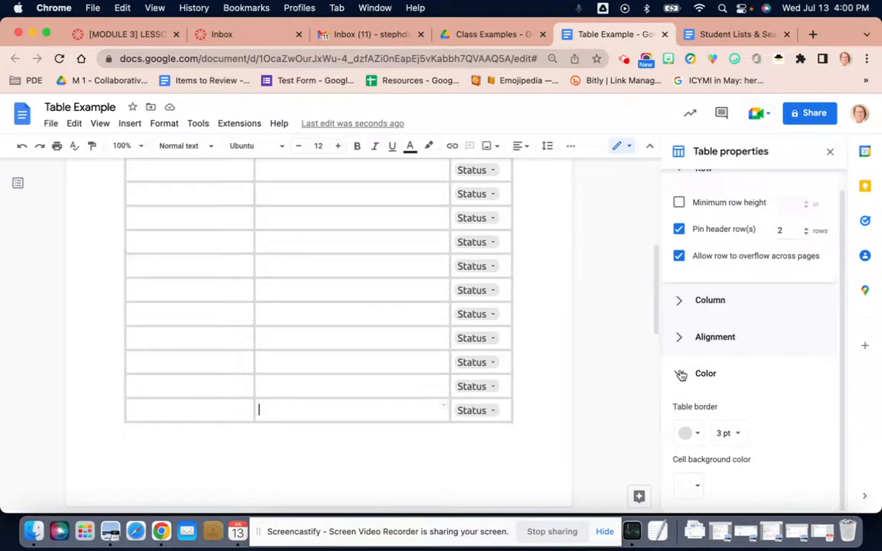
scroll(681, 375, up, 1)
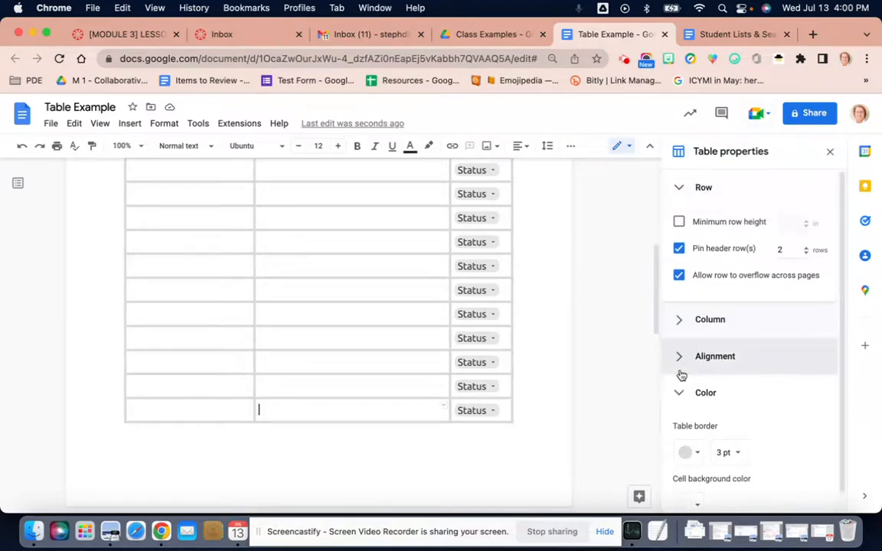
scroll(373, 309, up, 5)
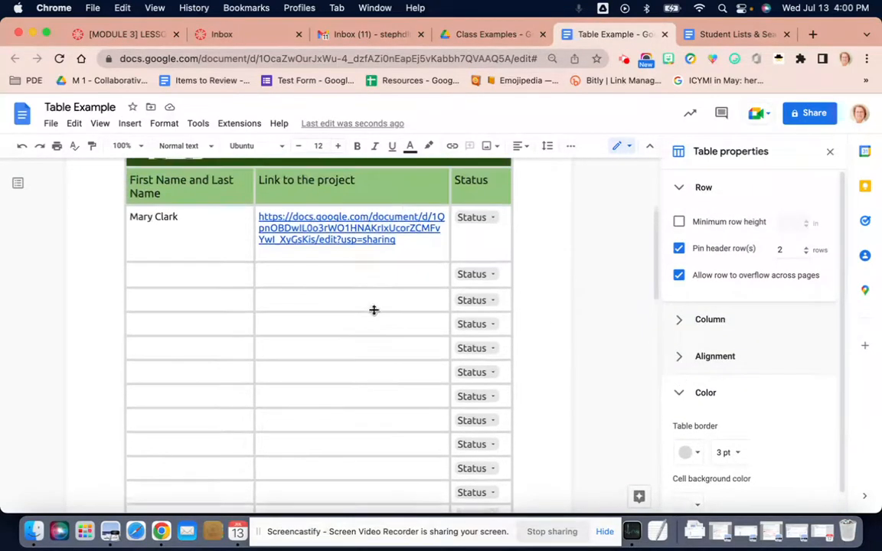
scroll(374, 309, up, 3)
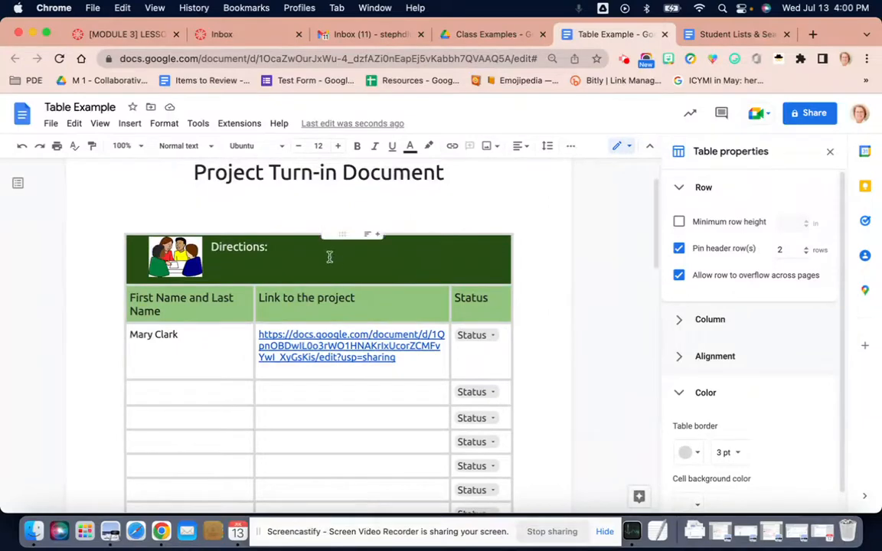
click(328, 258)
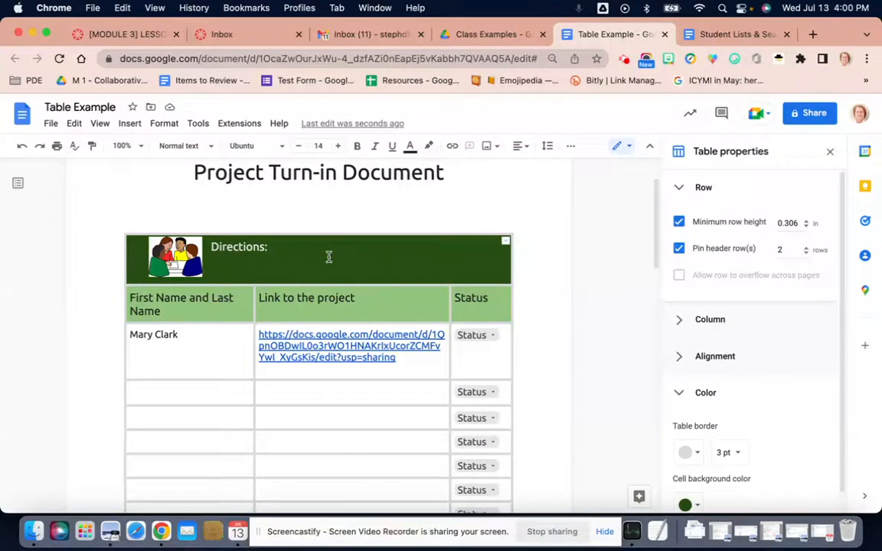
click(328, 256)
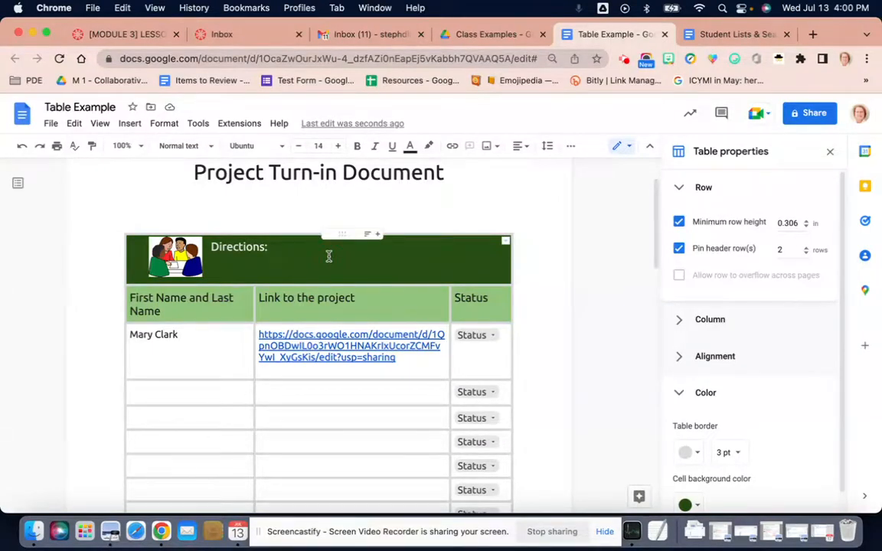